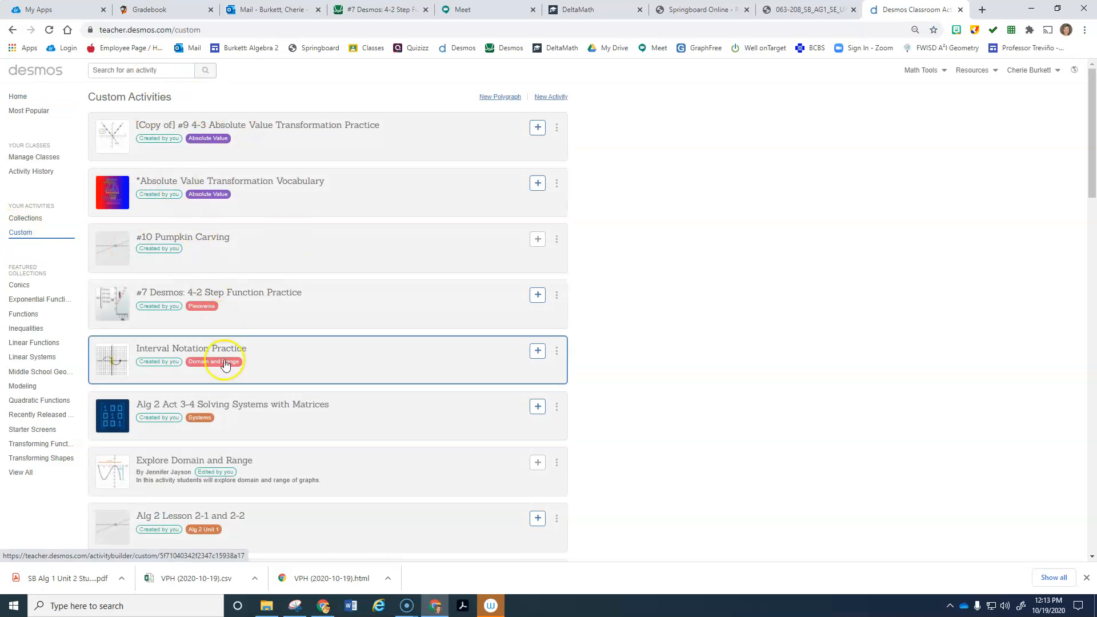
Step: Start a new activity and enter the title 'Algebra 1 Activity 12.1 Slope Intercept Form Practice'
{"action": "scroll", "coordinate": [369, 445], "scroll_direction": "down", "scroll_amount": 5}
{"action": "scroll", "coordinate": [370, 449], "scroll_direction": "down", "scroll_amount": 5}
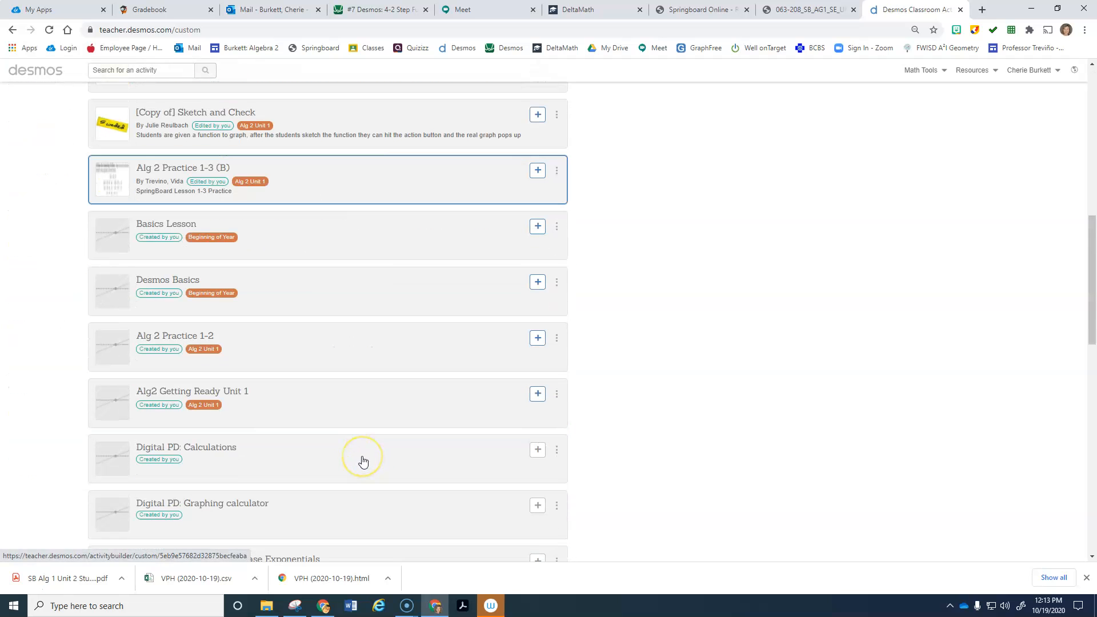
{"action": "scroll", "coordinate": [362, 465], "scroll_direction": "down", "scroll_amount": 4}
{"action": "scroll", "coordinate": [362, 466], "scroll_direction": "up", "scroll_amount": 15}
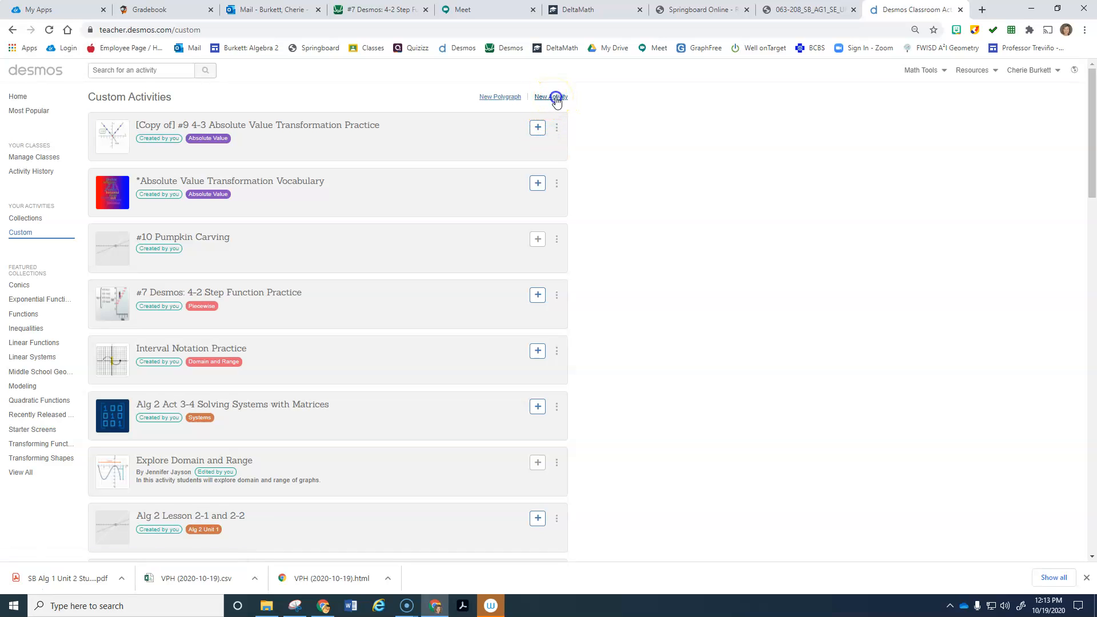
{"action": "left_click", "coordinate": [555, 99]}
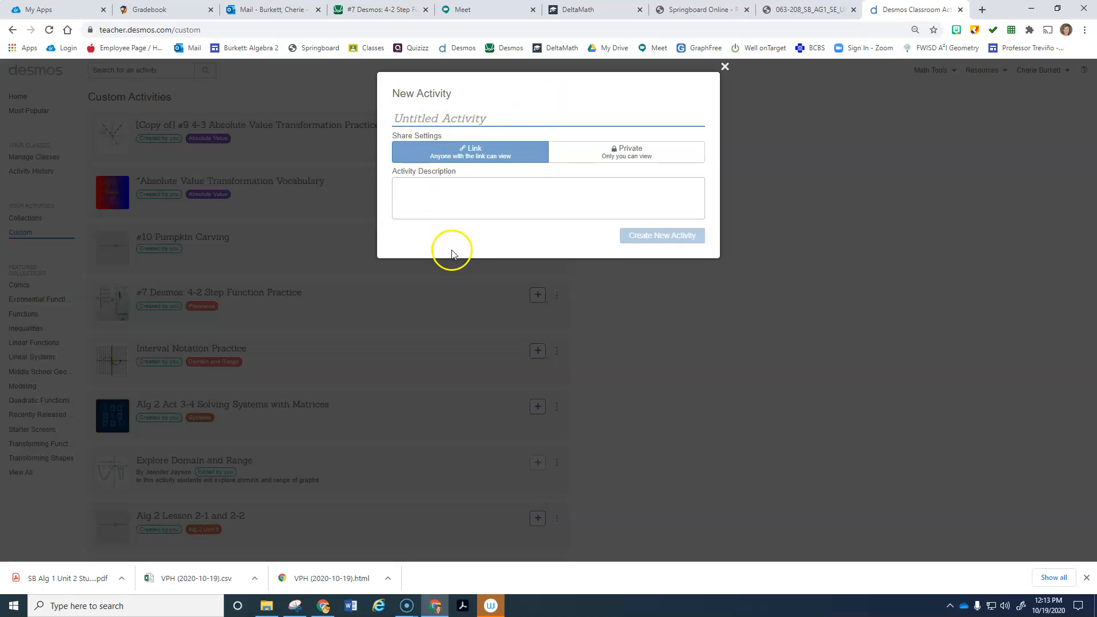
{"action": "type", "text": "Algebra 1 Activity 12.1"}
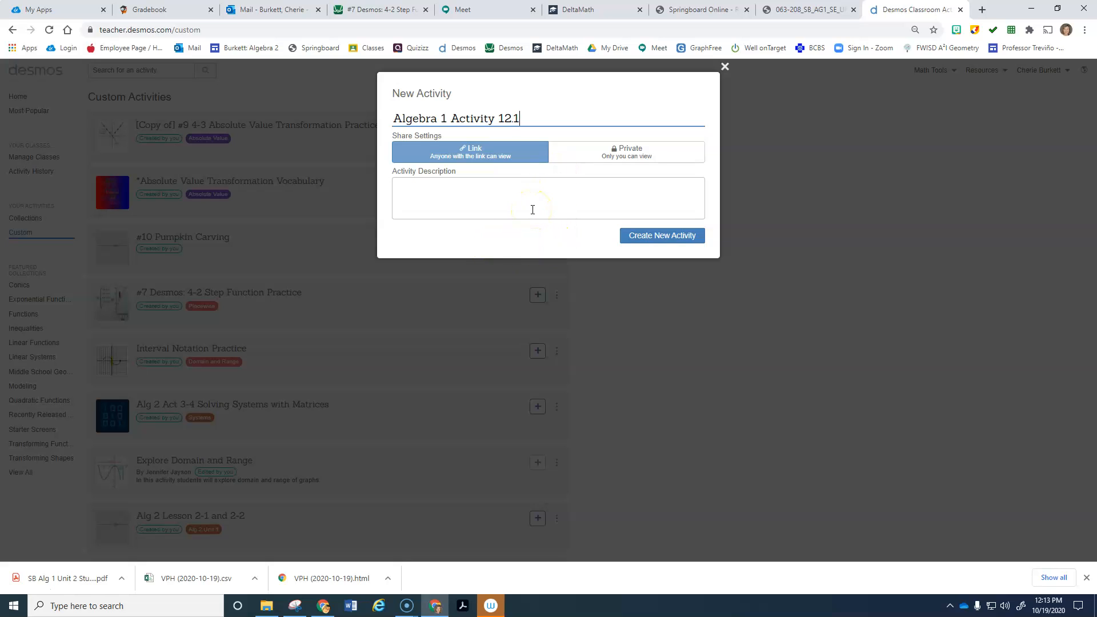
Step: Check the activity name against the textbook PDF, then create the activity
{"action": "left_click", "coordinate": [782, 10]}
{"action": "scroll", "coordinate": [618, 250], "scroll_direction": "up", "scroll_amount": 12}
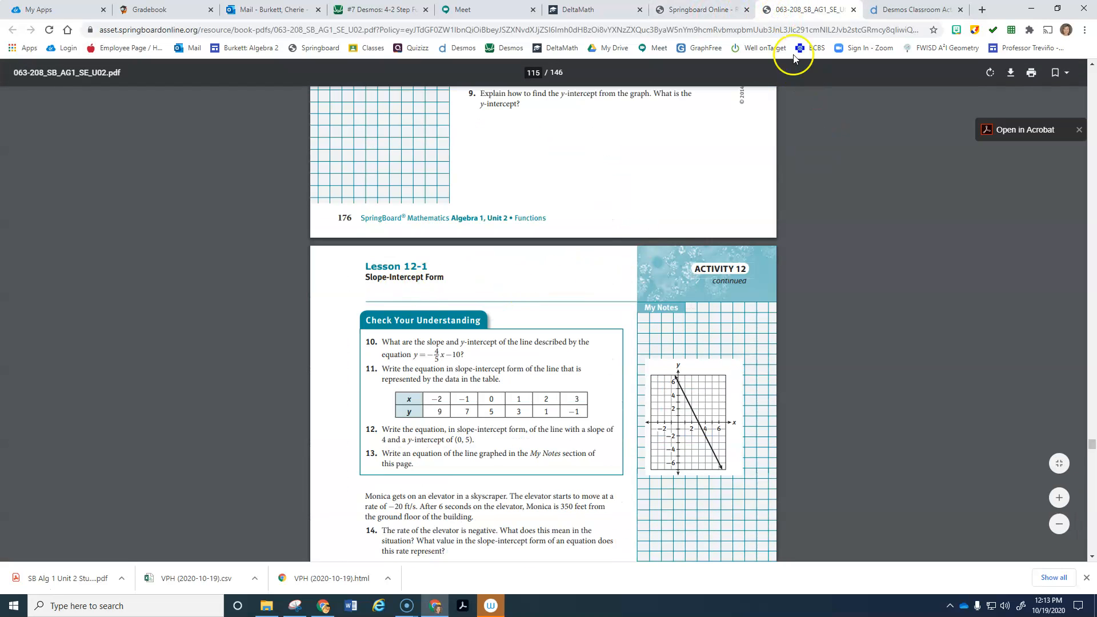
{"action": "left_click", "coordinate": [900, 9]}
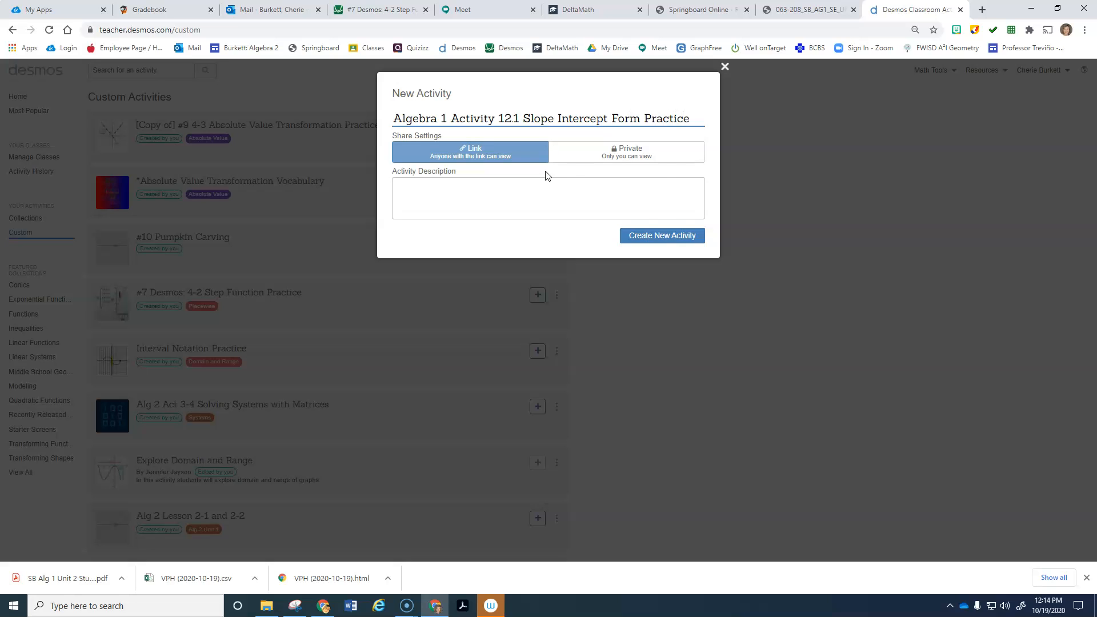
{"action": "left_click", "coordinate": [663, 240]}
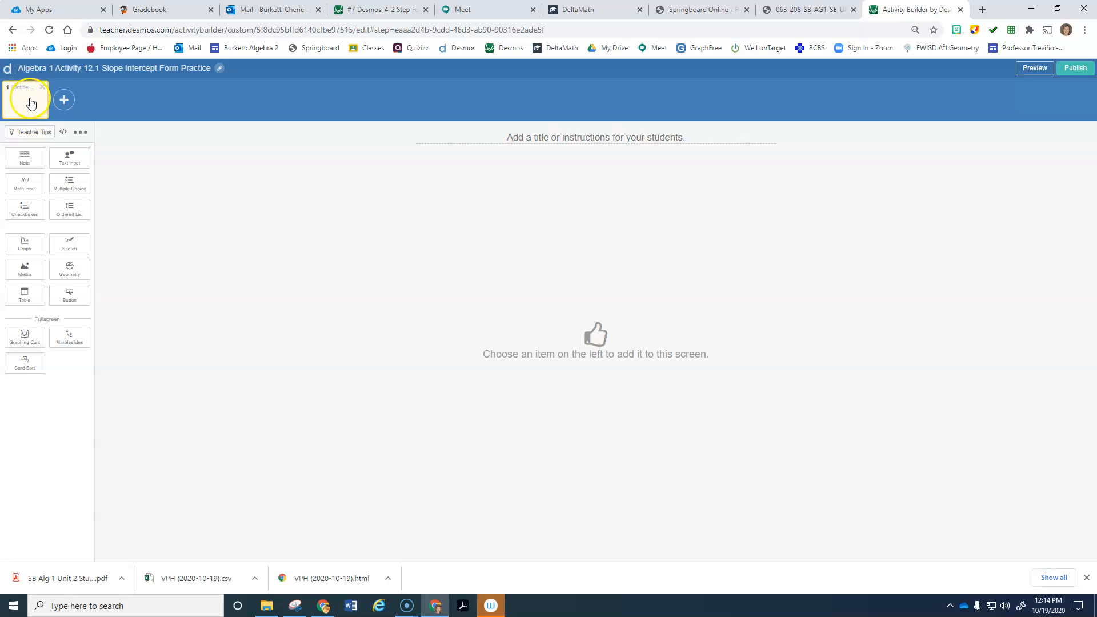
Step: Add screens 2–4, then delete them to leave one blank screen, and bring up the textbook PDF
{"action": "left_click", "coordinate": [63, 99]}
{"action": "left_click", "coordinate": [111, 100]}
{"action": "left_click", "coordinate": [152, 102]}
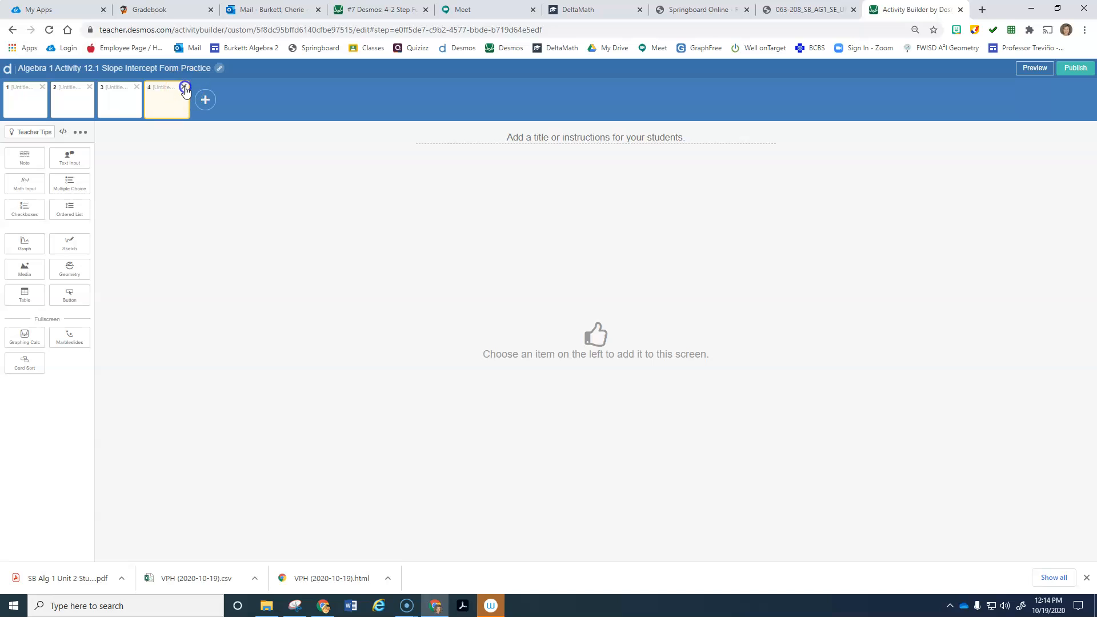
{"action": "left_click", "coordinate": [183, 88]}
{"action": "left_click", "coordinate": [136, 88]}
{"action": "left_click", "coordinate": [89, 89]}
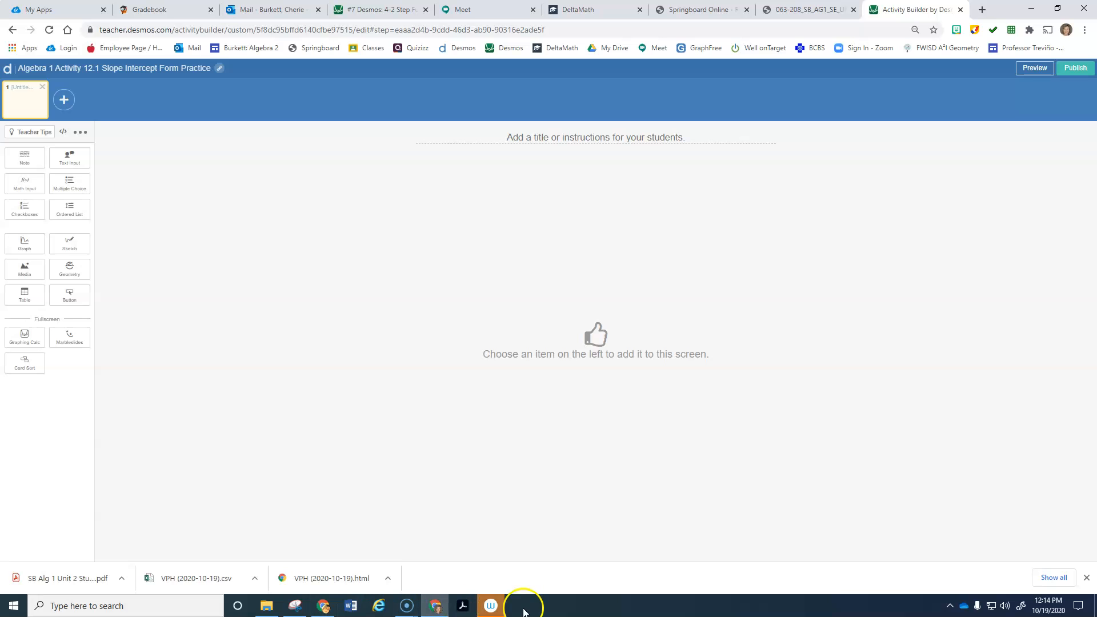
{"action": "left_click", "coordinate": [783, 10]}
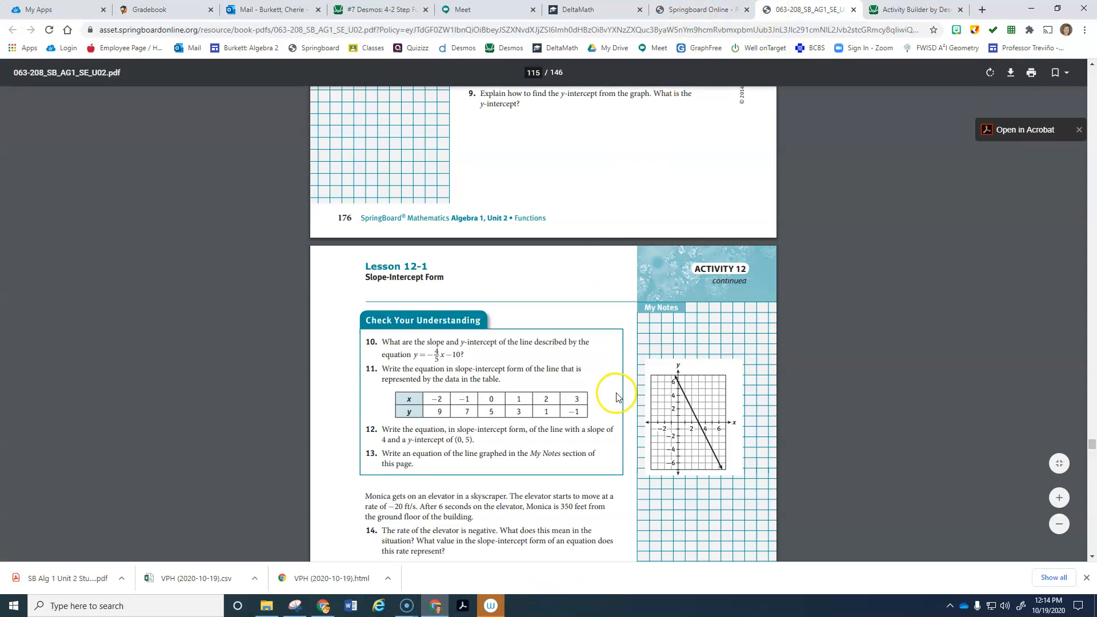
Step: Scroll the PDF to Lesson 12-1 Practice question 19 about 3x + 6y = 12
{"action": "scroll", "coordinate": [626, 390], "scroll_direction": "down", "scroll_amount": 2}
{"action": "scroll", "coordinate": [626, 390], "scroll_direction": "down", "scroll_amount": 15}
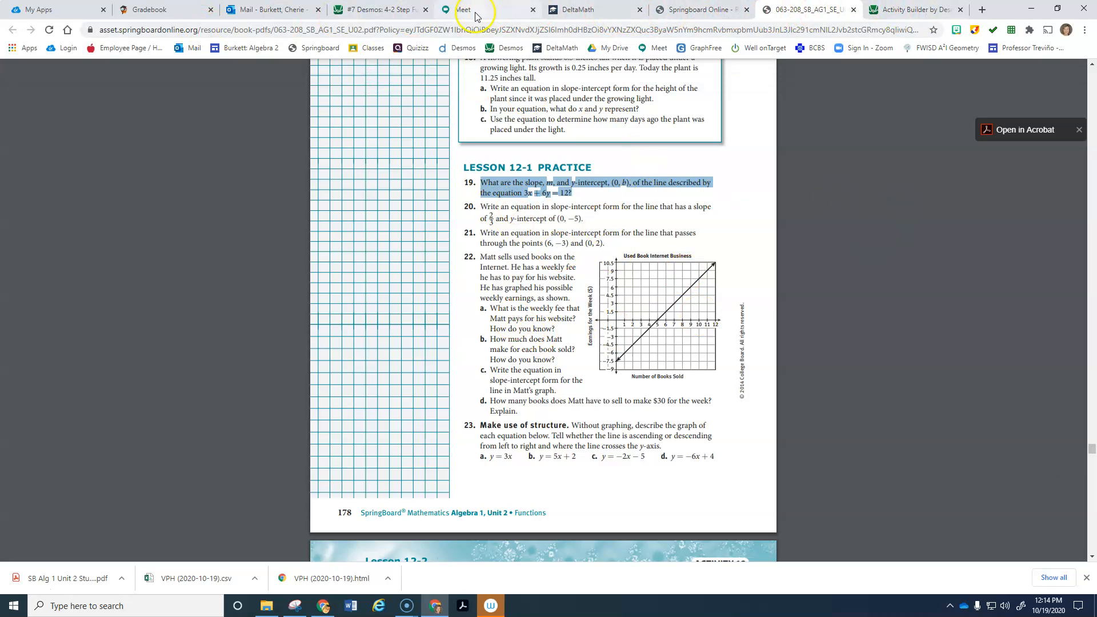
Step: Add a note to the first screen containing the pasted text of question 19
{"action": "left_click", "coordinate": [894, 10]}
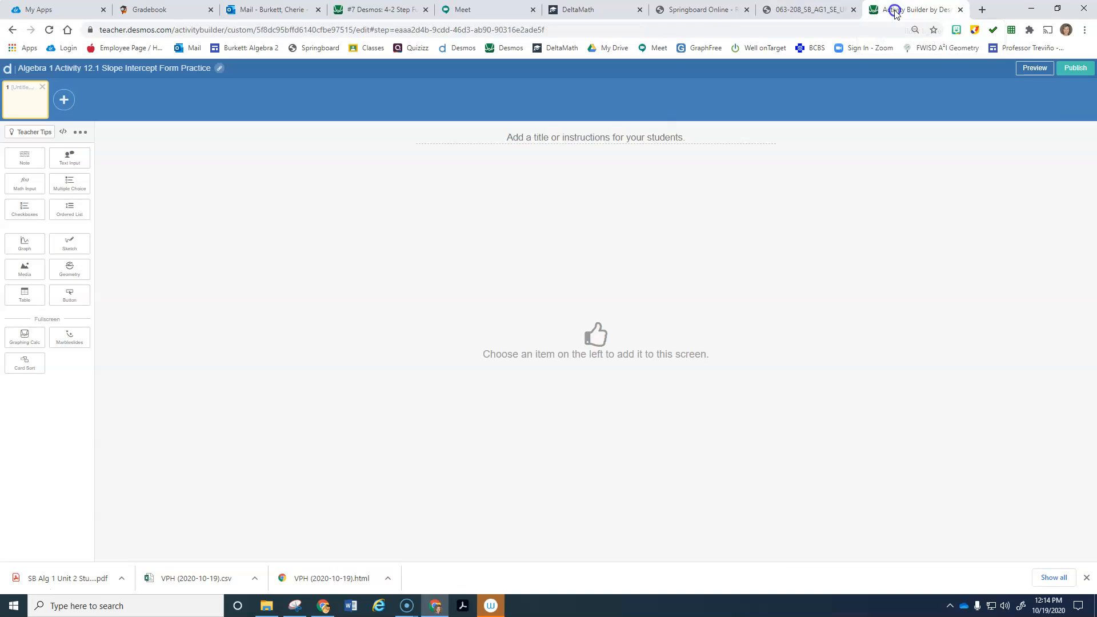
{"action": "left_click", "coordinate": [24, 158]}
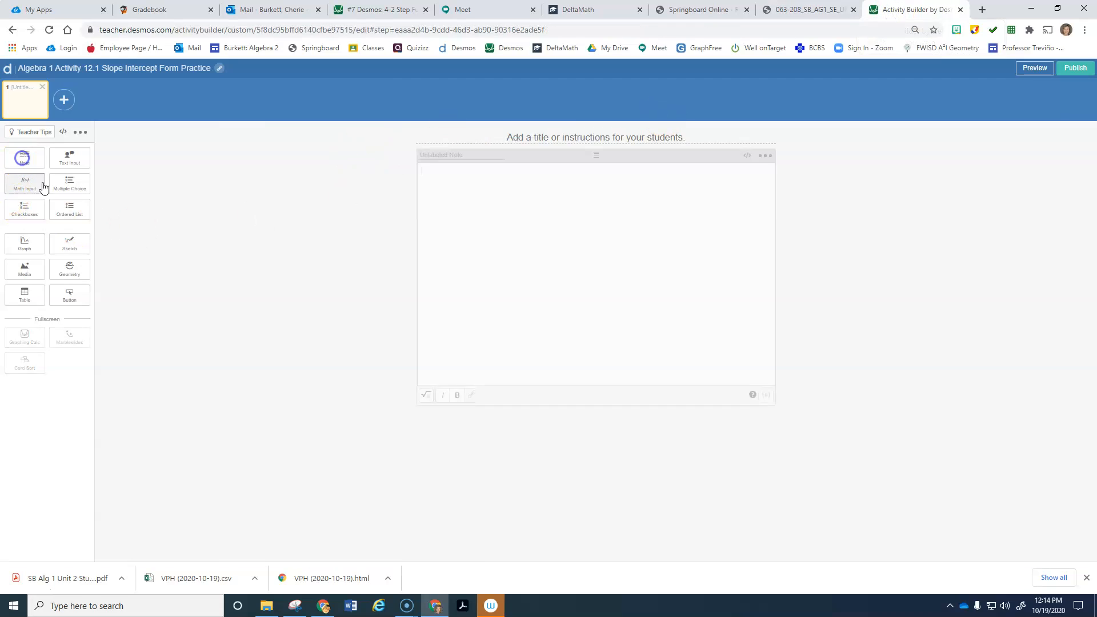
{"action": "type", "text": "What are the slope, m, and y-intercept, (0, b), of the line described by the equation 3x + 6y = 12?"}
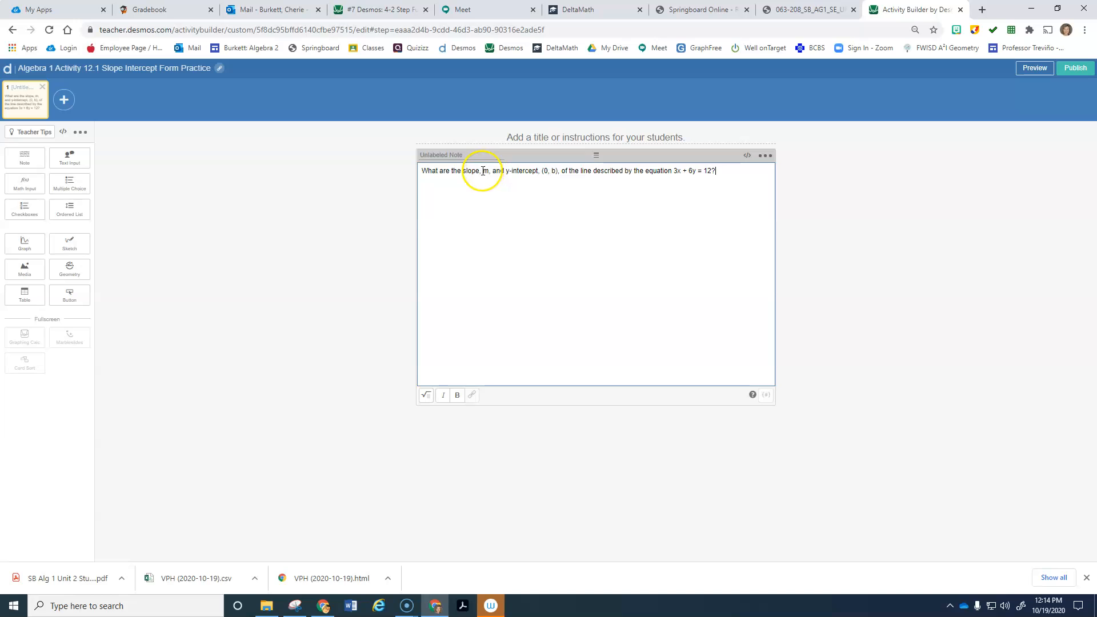
Step: Format m, y, (0, b) and 3x + 6y = 12 in the note as math
{"action": "left_click", "coordinate": [426, 397]}
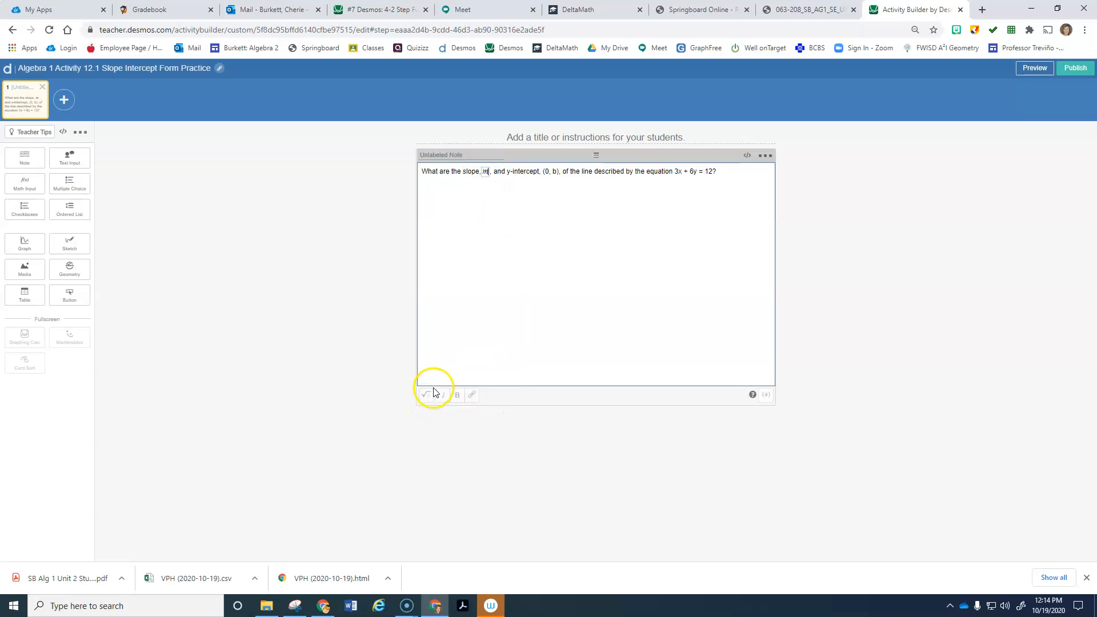
{"action": "left_click", "coordinate": [426, 397]}
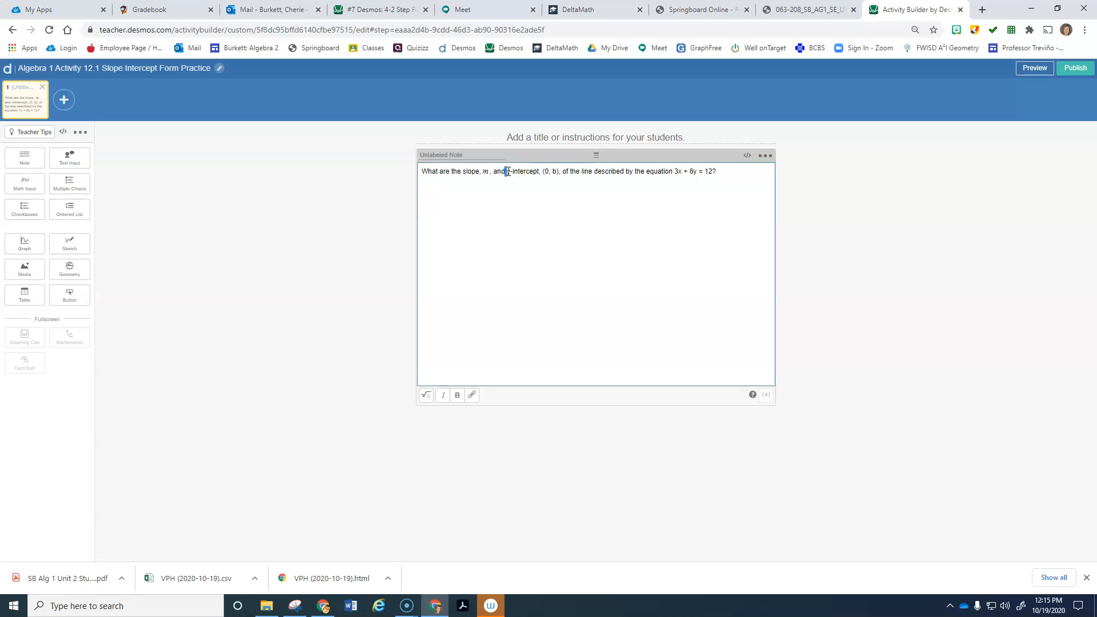
{"action": "double_click", "coordinate": [508, 171]}
{"action": "left_click", "coordinate": [427, 396]}
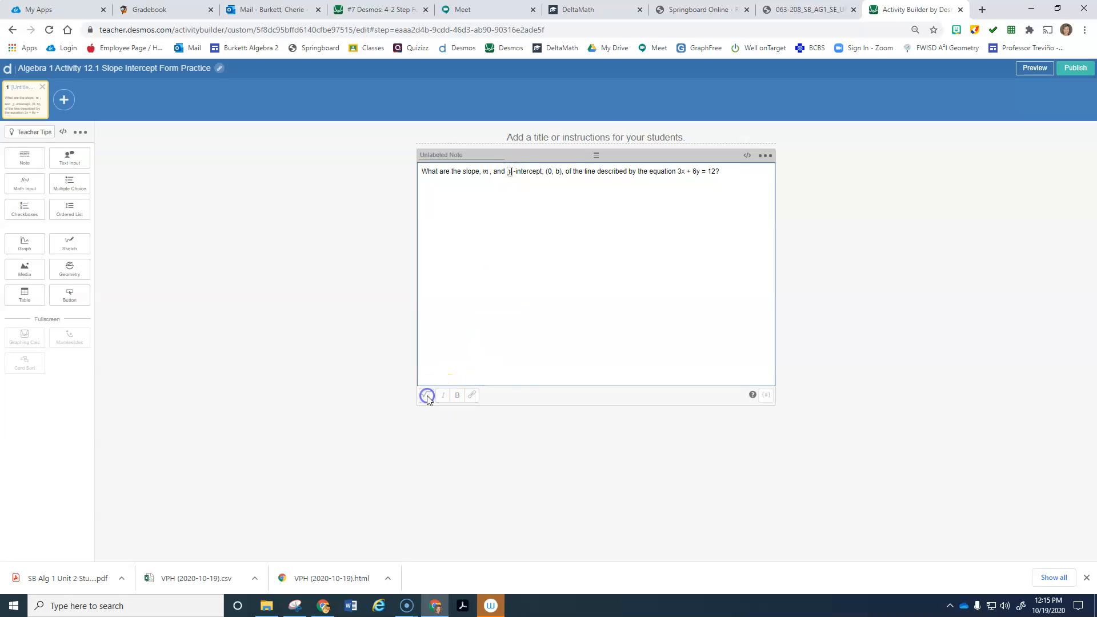
{"action": "left_click", "coordinate": [546, 172]}
{"action": "left_click", "coordinate": [428, 394]}
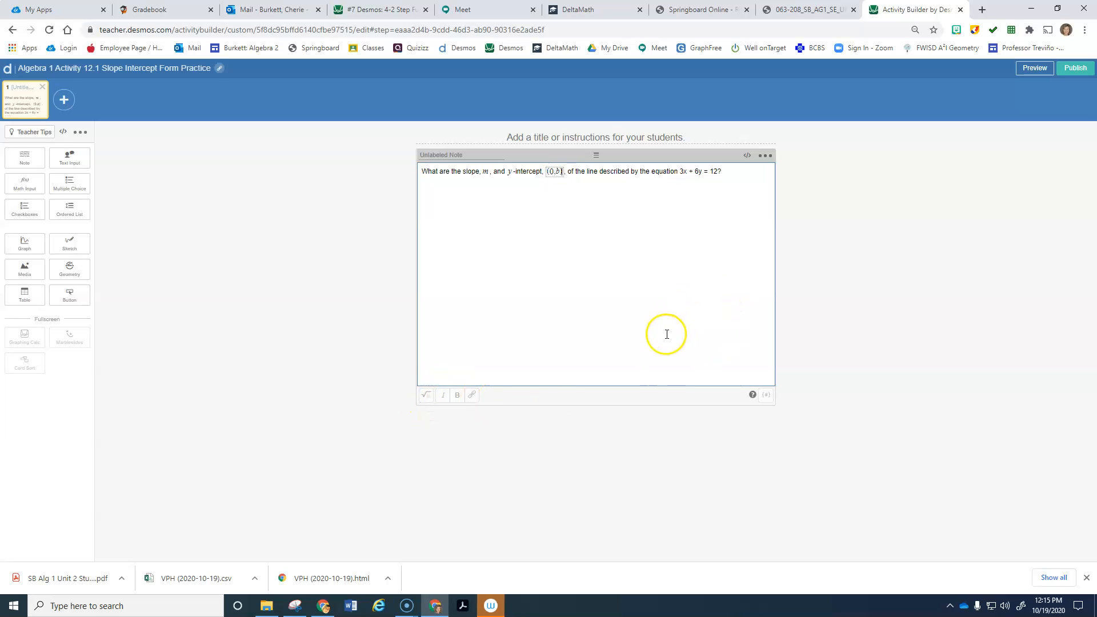
{"action": "left_click_drag", "start_coordinate": [679, 172], "coordinate": [717, 172]}
{"action": "left_click", "coordinate": [425, 395]}
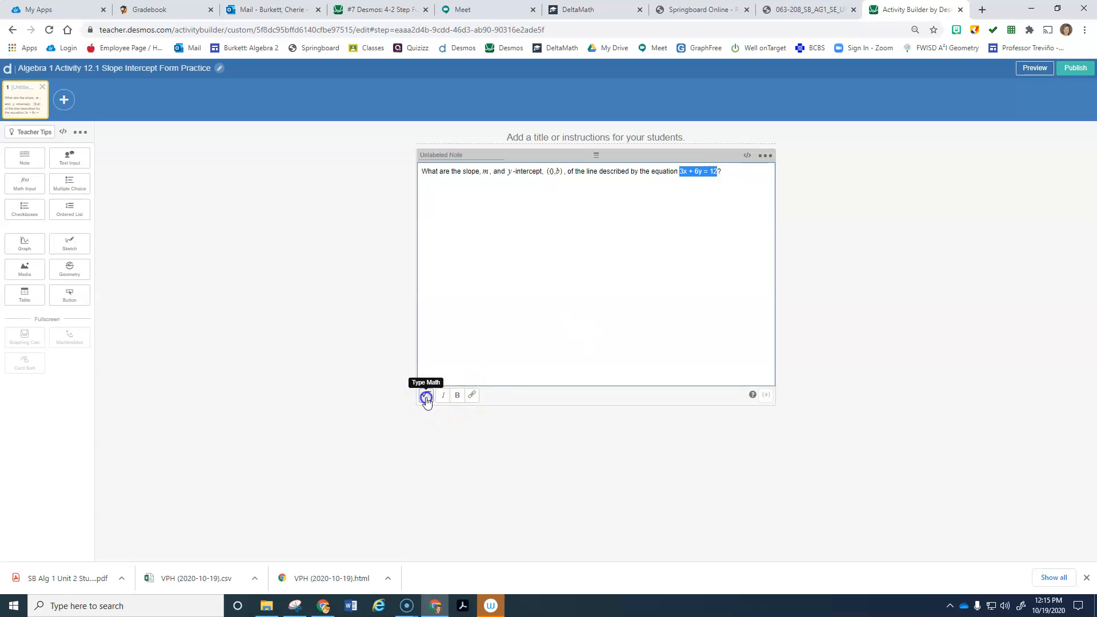
{"action": "left_click", "coordinate": [747, 172]}
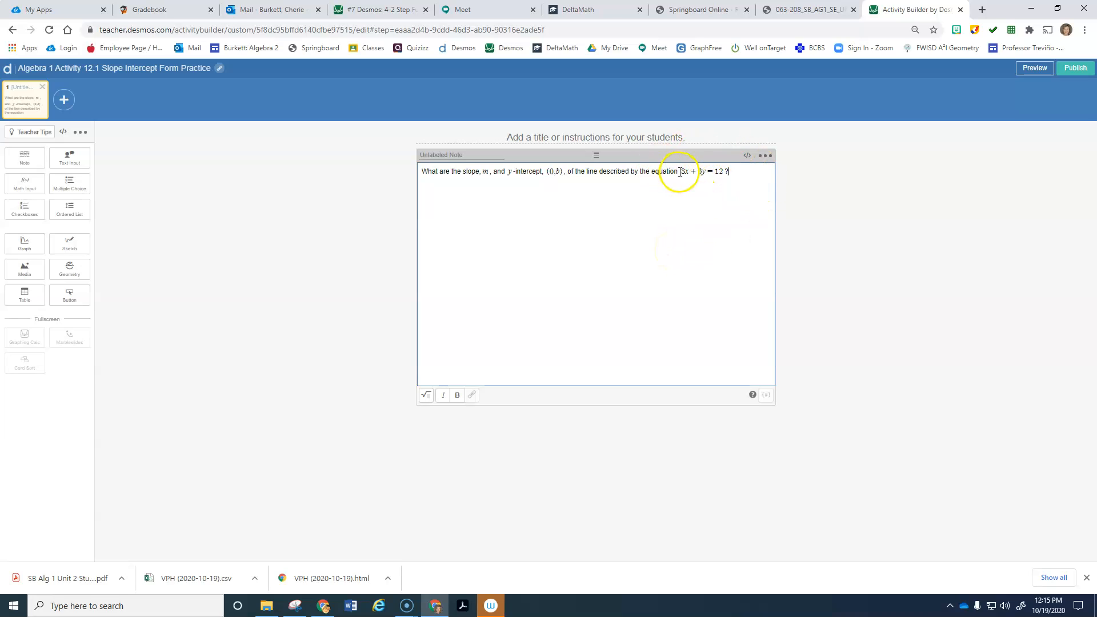
Step: Scroll the textbook PDF to locate question 19 of Lesson 12-1 Practice on page 178
{"action": "left_click", "coordinate": [807, 12]}
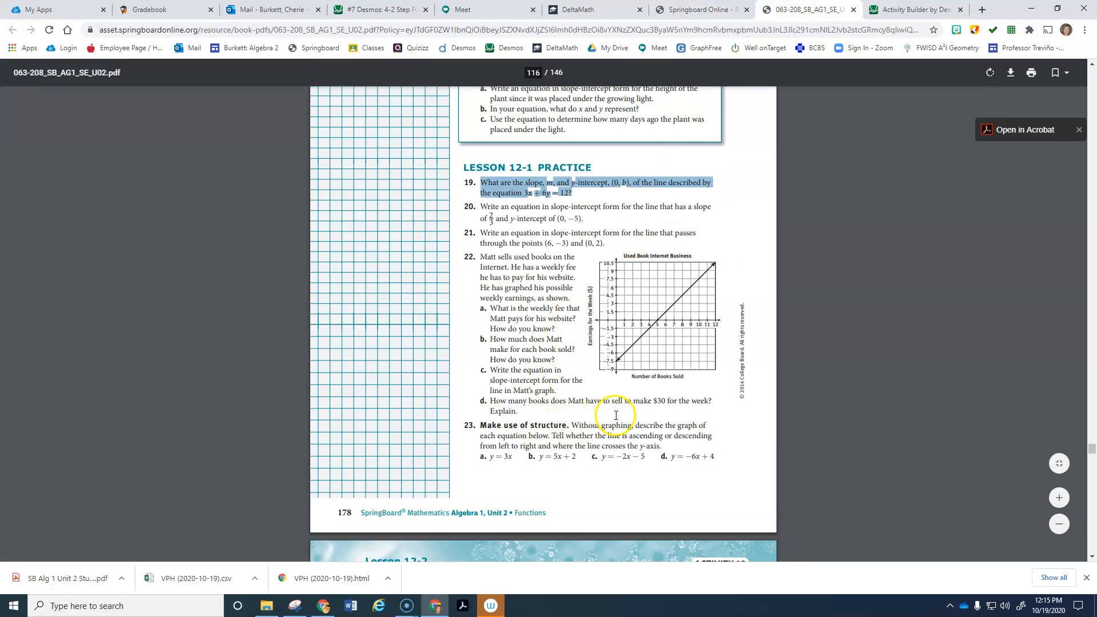
{"action": "scroll", "coordinate": [615, 417], "scroll_direction": "up", "scroll_amount": 15}
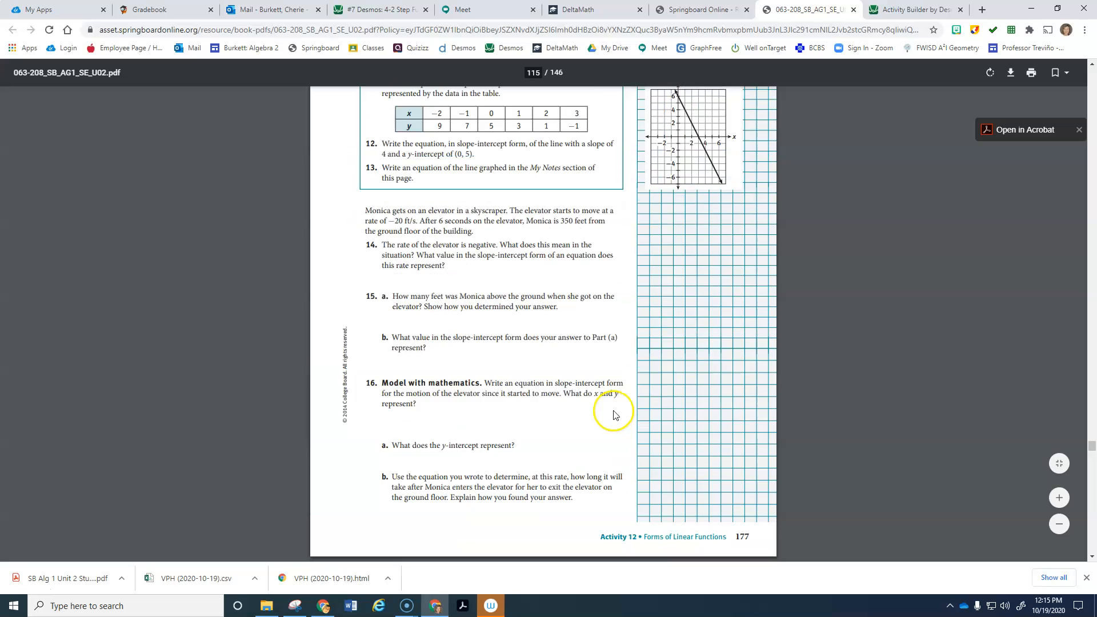
{"action": "scroll", "coordinate": [613, 414], "scroll_direction": "up", "scroll_amount": 10}
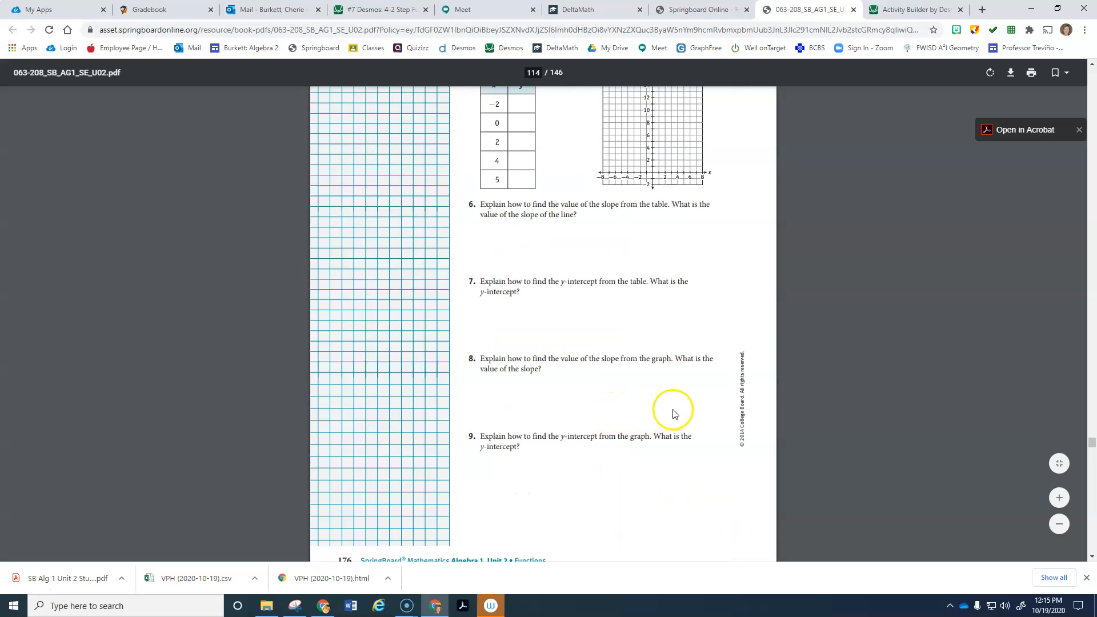
{"action": "scroll", "coordinate": [673, 411], "scroll_direction": "up", "scroll_amount": 5}
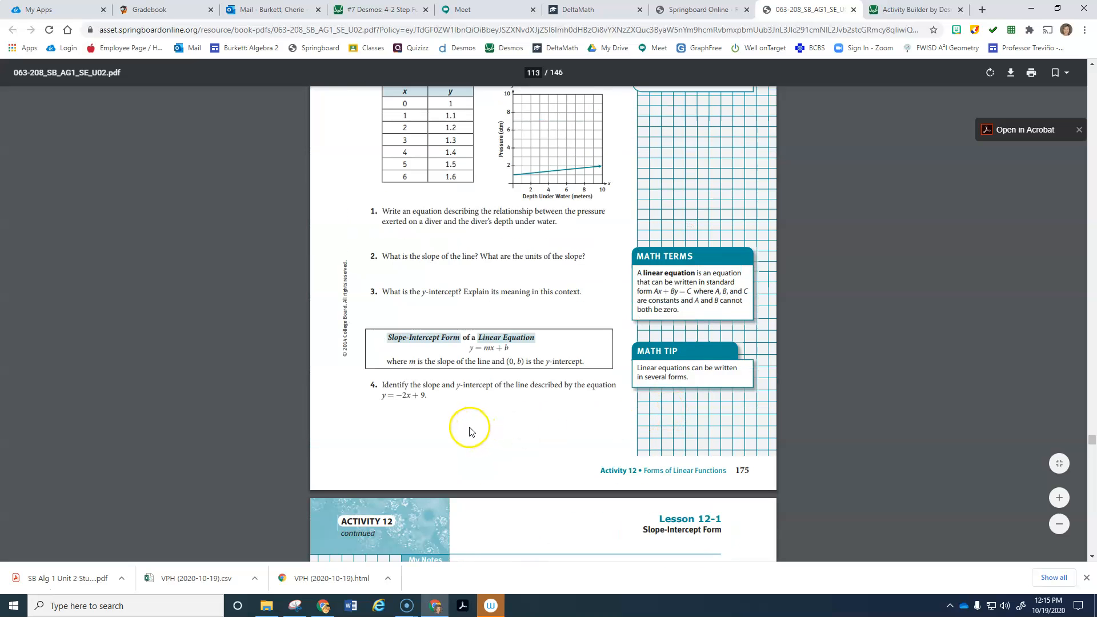
{"action": "scroll", "coordinate": [571, 424], "scroll_direction": "down", "scroll_amount": 10}
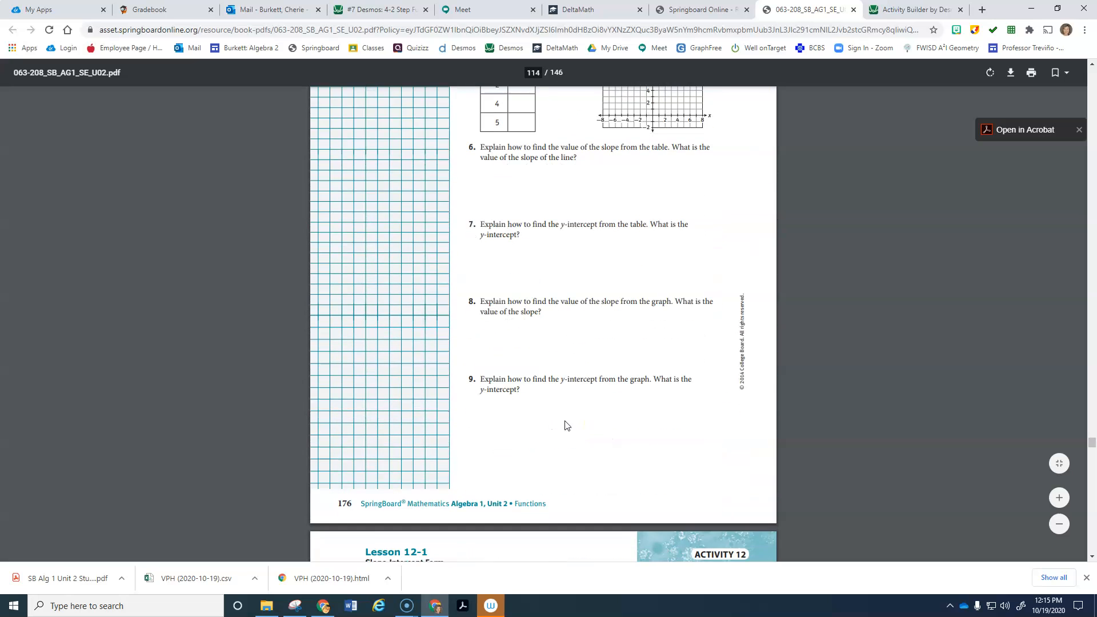
{"action": "scroll", "coordinate": [566, 425], "scroll_direction": "down", "scroll_amount": 5}
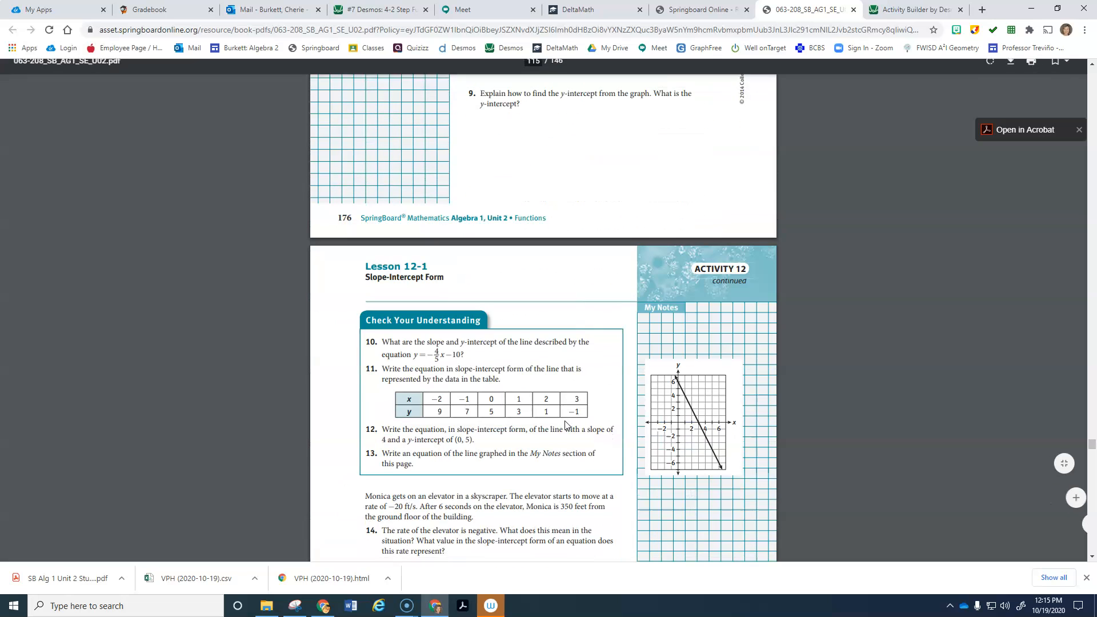
{"action": "scroll", "coordinate": [566, 425], "scroll_direction": "down", "scroll_amount": 4}
{"action": "scroll", "coordinate": [586, 431], "scroll_direction": "down", "scroll_amount": 10}
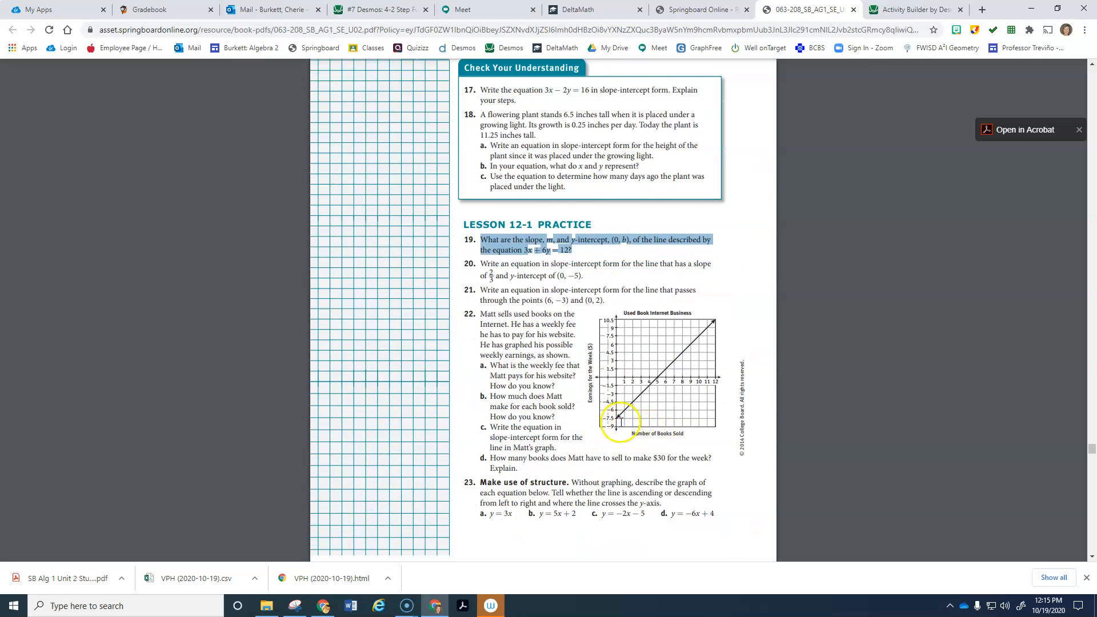
{"action": "scroll", "coordinate": [480, 213], "scroll_direction": "up", "scroll_amount": 2}
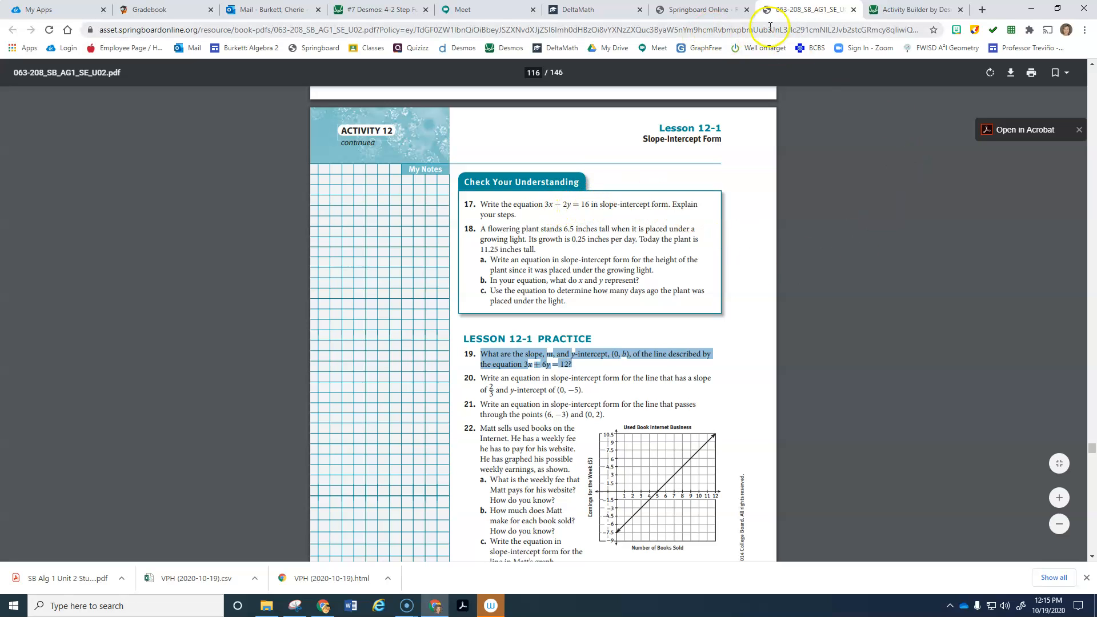
{"action": "left_click", "coordinate": [719, 15]}
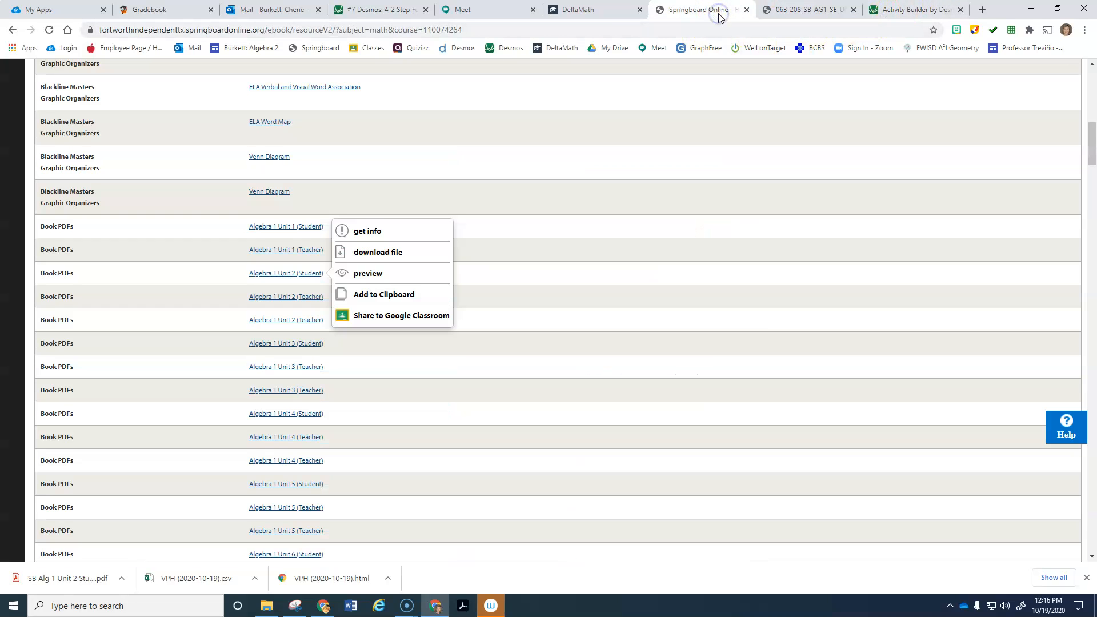
{"action": "left_click", "coordinate": [912, 10]}
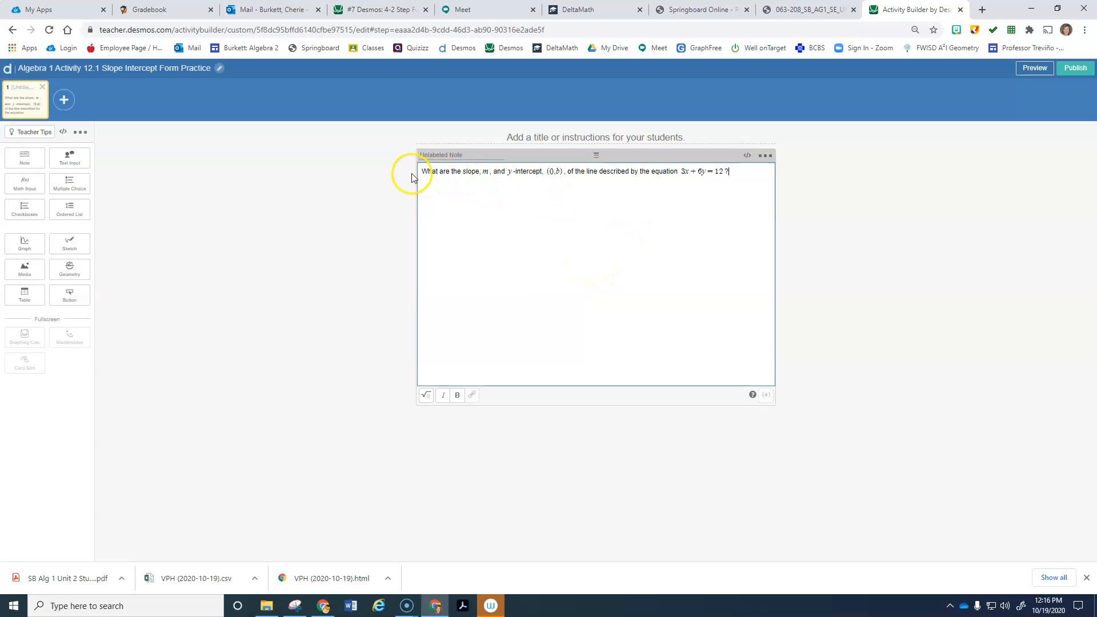
Step: Start a new note line reading 'Write 3x + 6y = 12', with the equation formatted as math
{"action": "key", "text": "Return"}
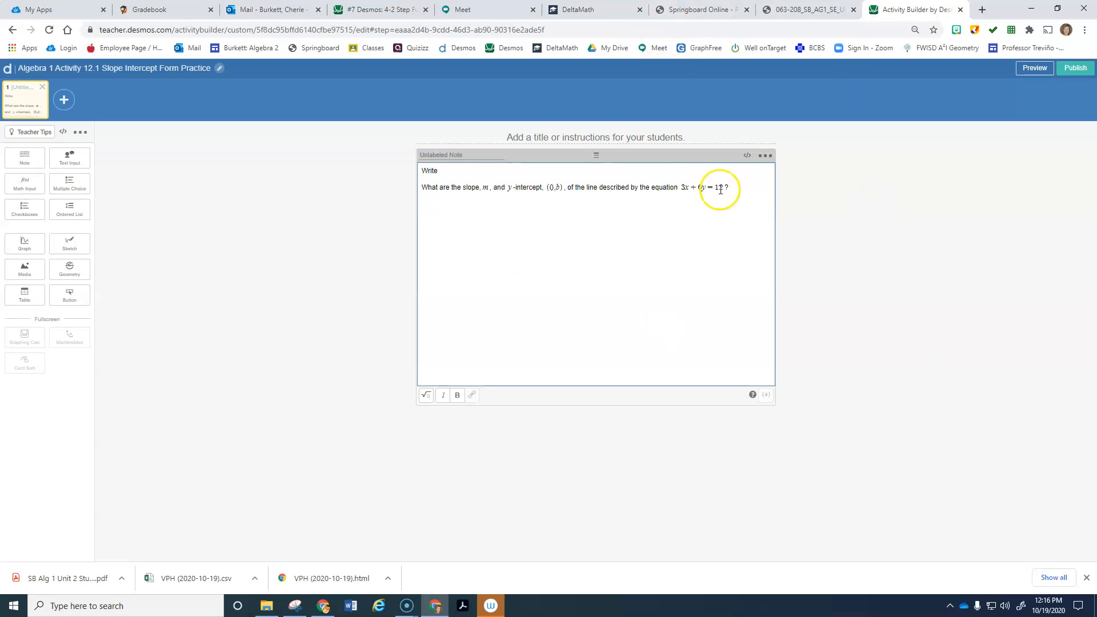
{"action": "left_click_drag", "start_coordinate": [681, 189], "coordinate": [734, 191]}
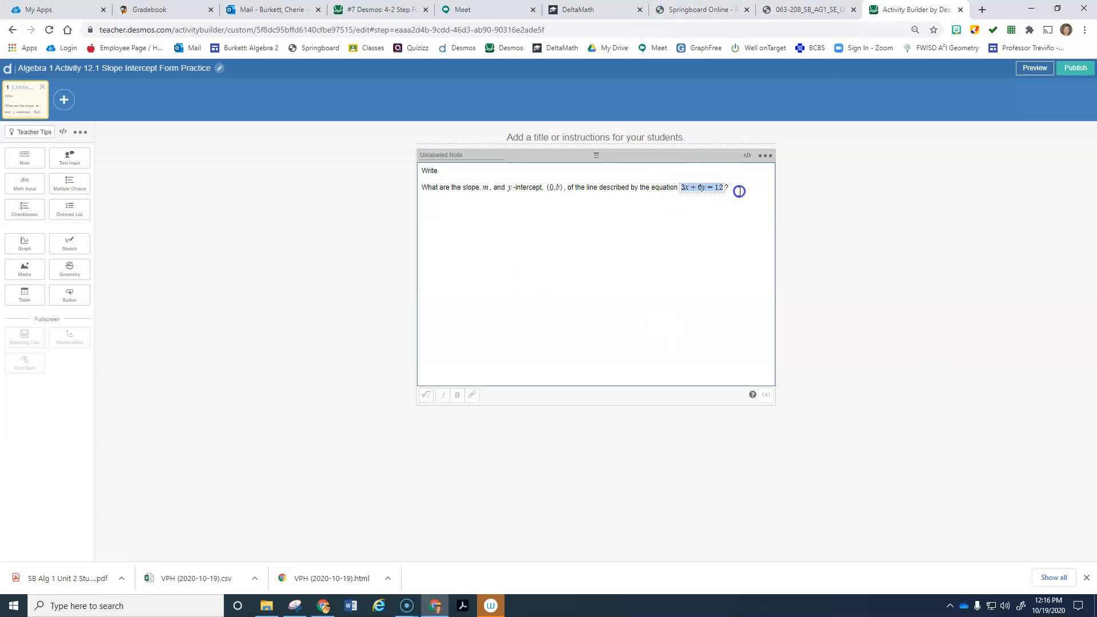
{"action": "left_click", "coordinate": [449, 171]}
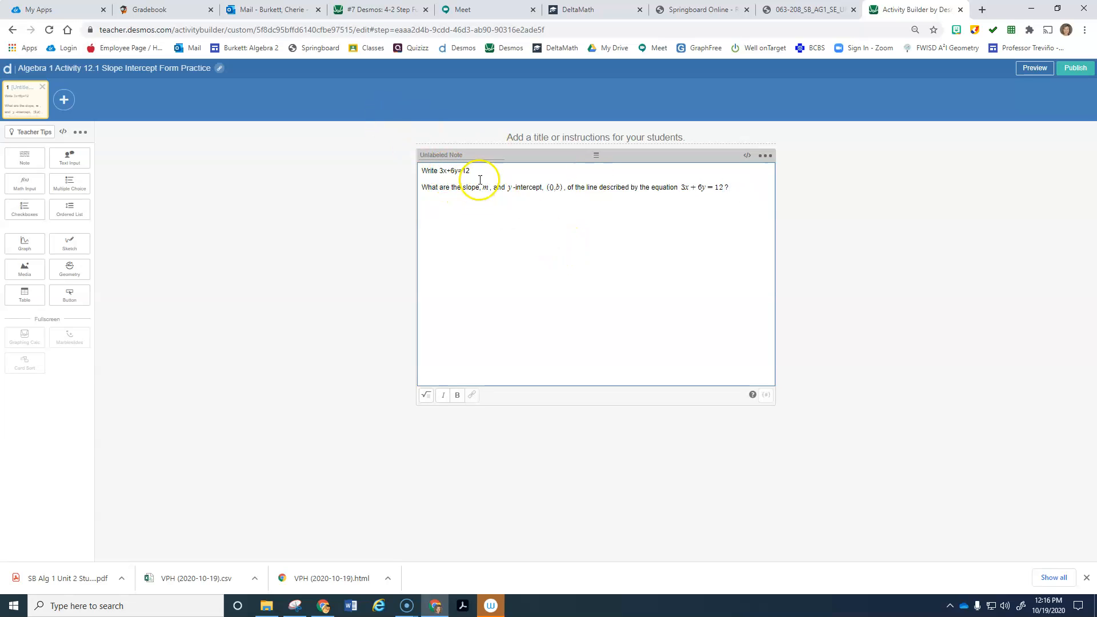
{"action": "left_click", "coordinate": [426, 394]}
{"action": "left_click", "coordinate": [489, 178]}
{"action": "left_click", "coordinate": [505, 173]}
Step: Finish the line with 'in slope intercept form.' and delete the original question text
{"action": "type", "text": "in slope intercept form"}
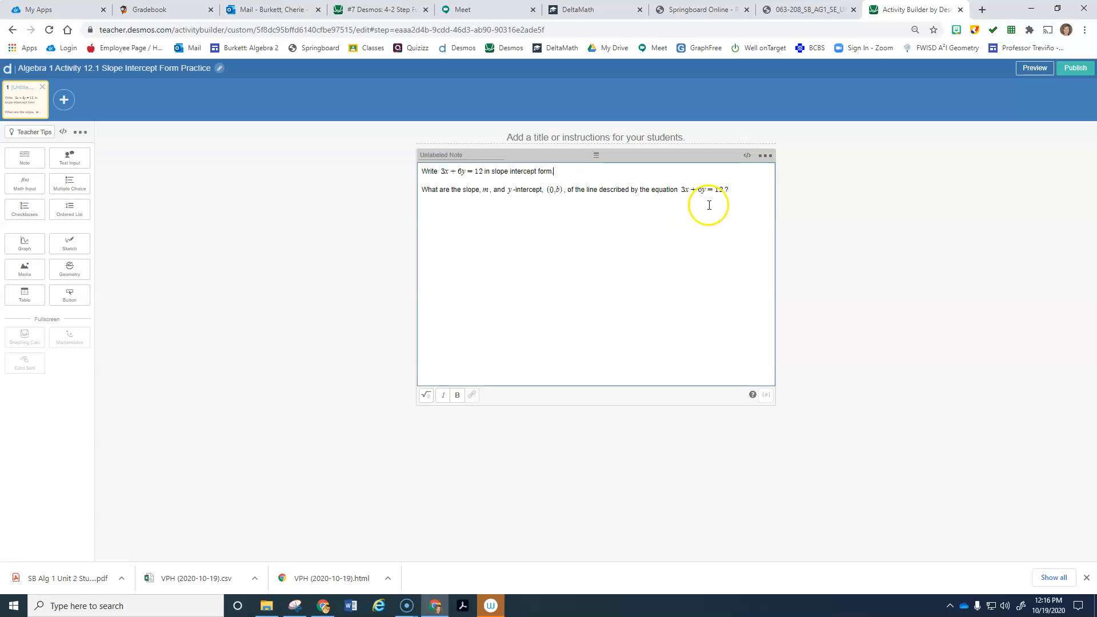
{"action": "left_click_drag", "start_coordinate": [730, 192], "coordinate": [412, 191]}
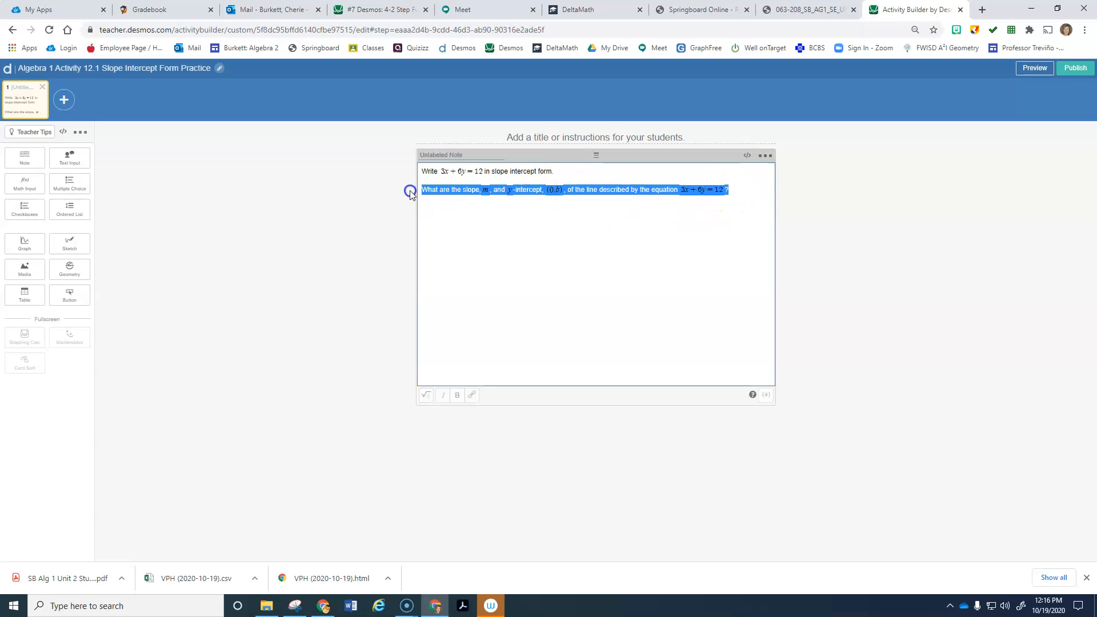
{"action": "key", "text": "BackSpace"}
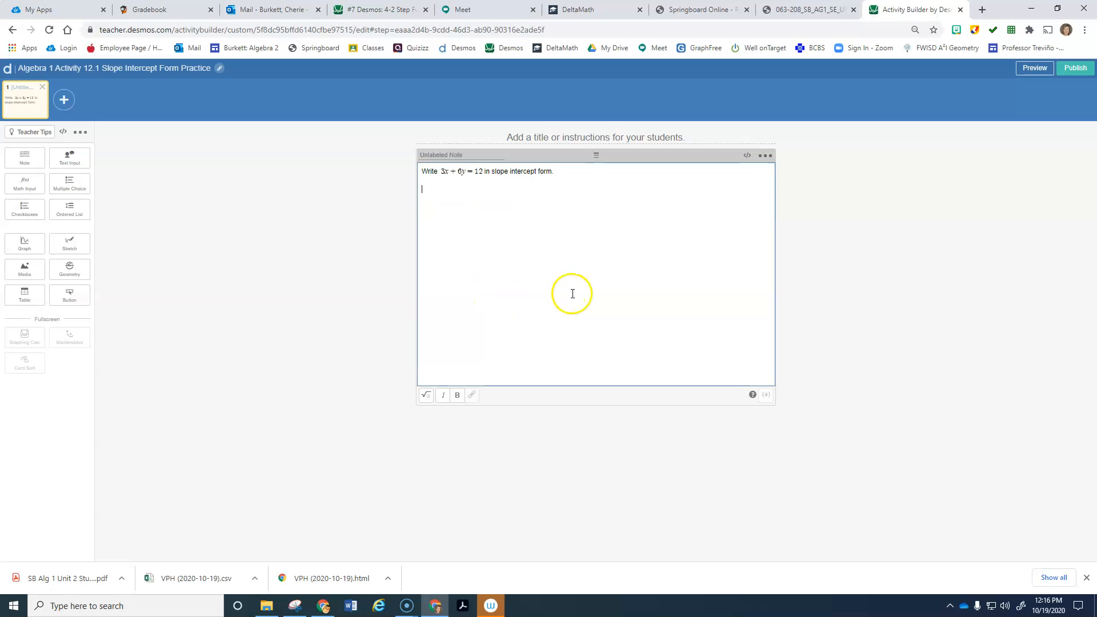
{"action": "left_click", "coordinate": [595, 138]}
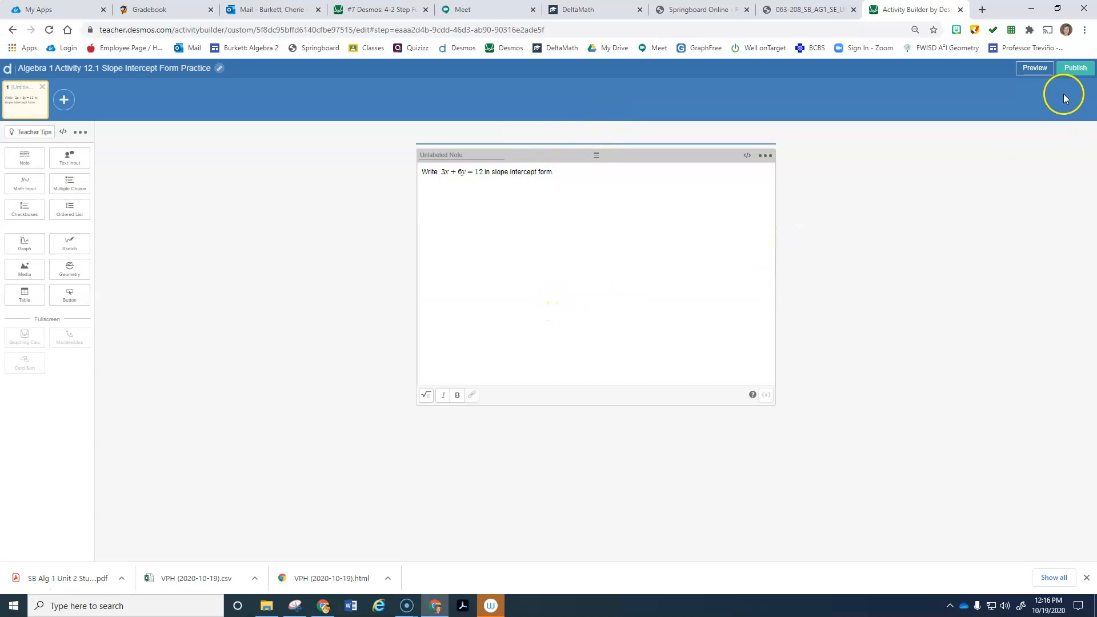
Step: Preview the note as a student, then begin the screen title with 'Pg'
{"action": "left_click", "coordinate": [1034, 68]}
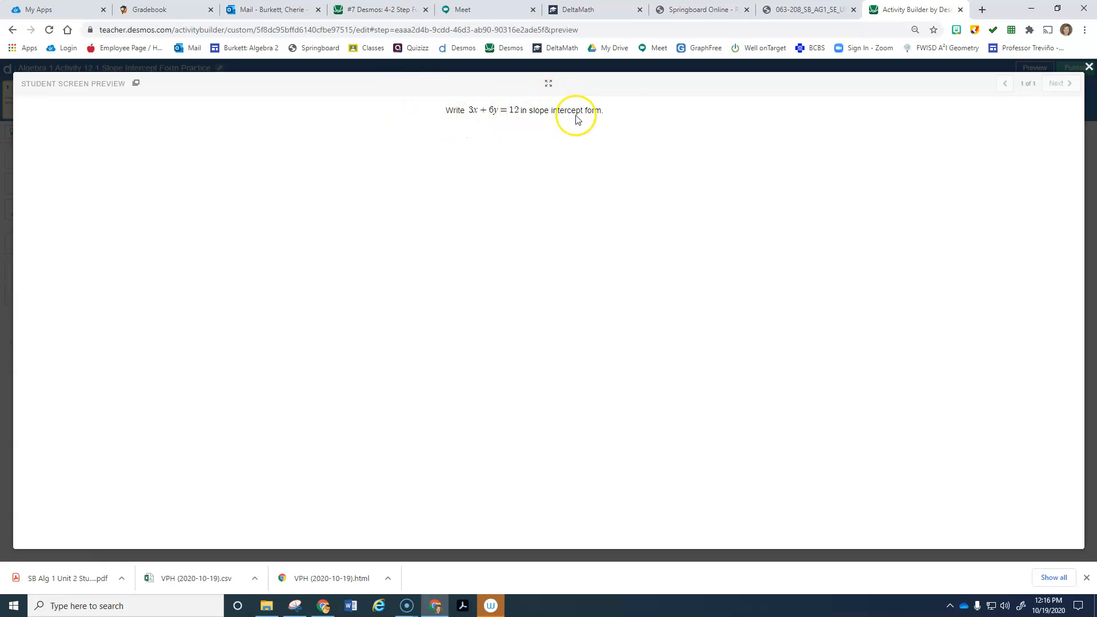
{"action": "left_click", "coordinate": [1089, 67]}
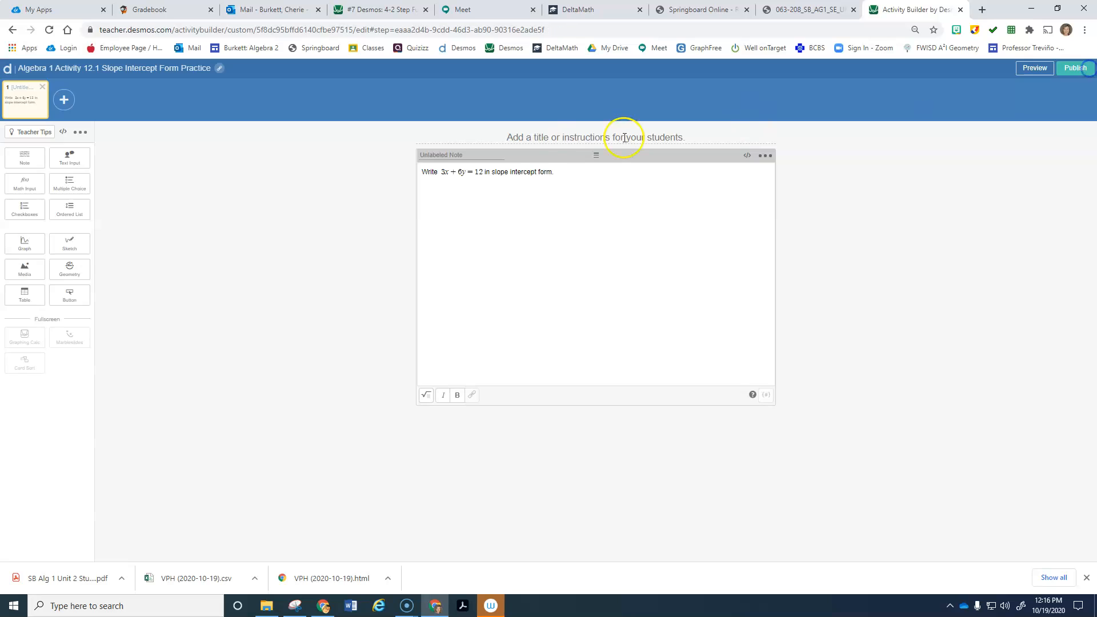
{"action": "left_click", "coordinate": [580, 133]}
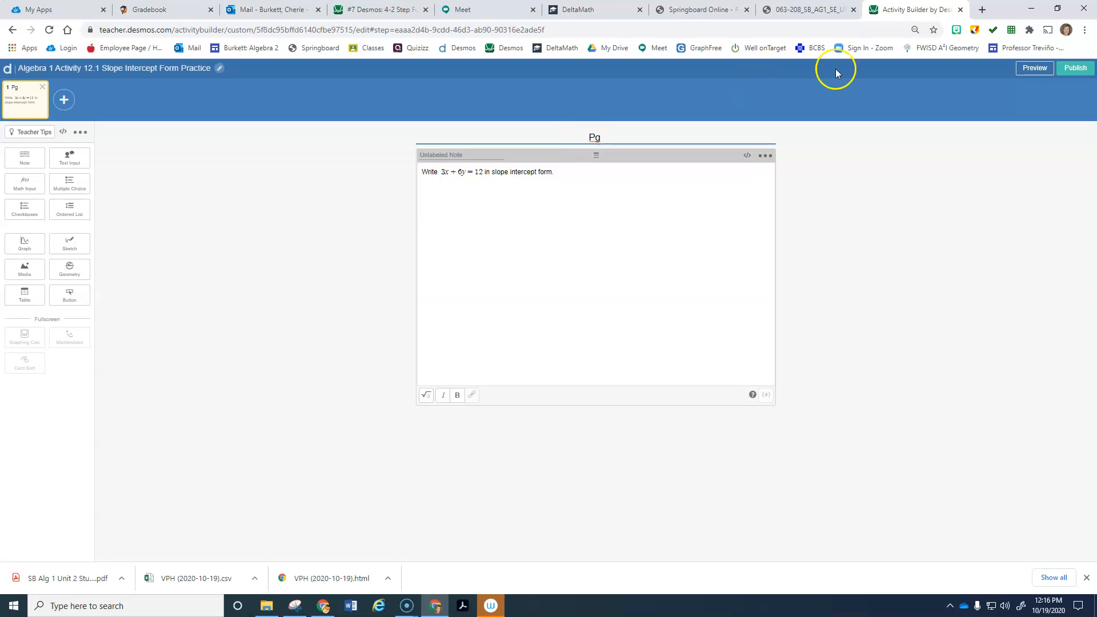
{"action": "left_click", "coordinate": [821, 10]}
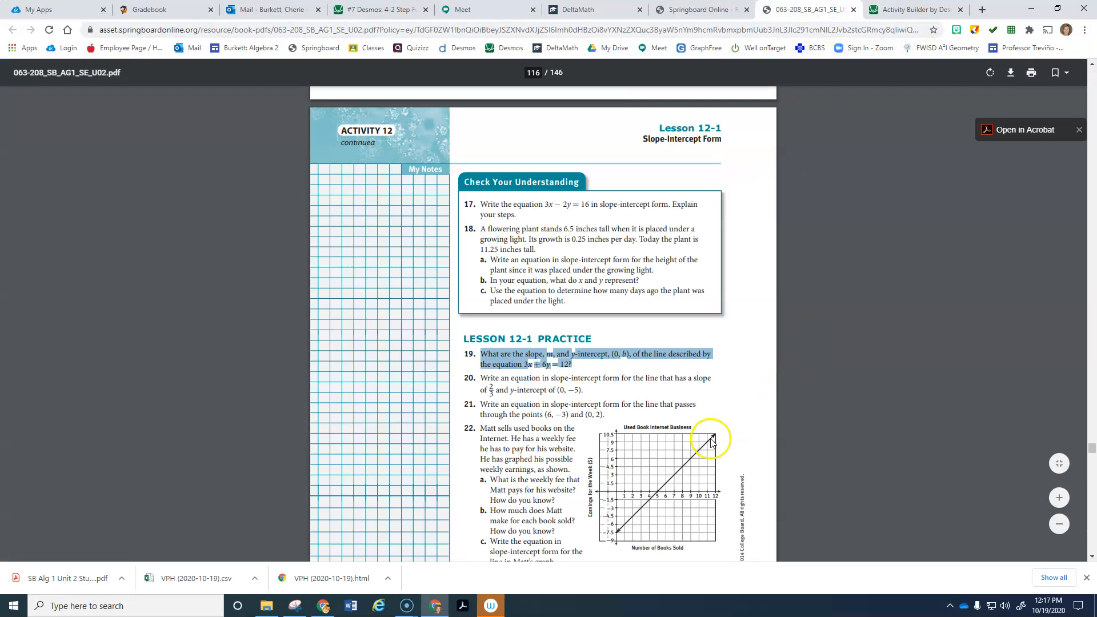
Step: Confirm question 19 is on page 178 and title the screen 'Pg 178 #19'
{"action": "scroll", "coordinate": [714, 437], "scroll_direction": "down", "scroll_amount": 4}
{"action": "scroll", "coordinate": [718, 437], "scroll_direction": "up", "scroll_amount": 4}
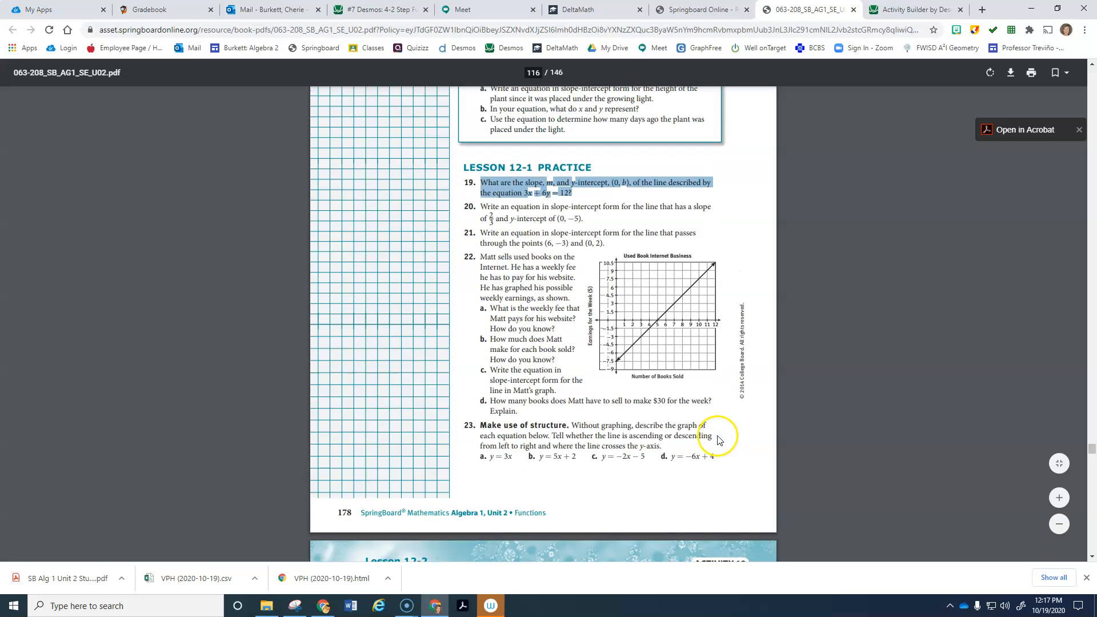
{"action": "left_click", "coordinate": [927, 12]}
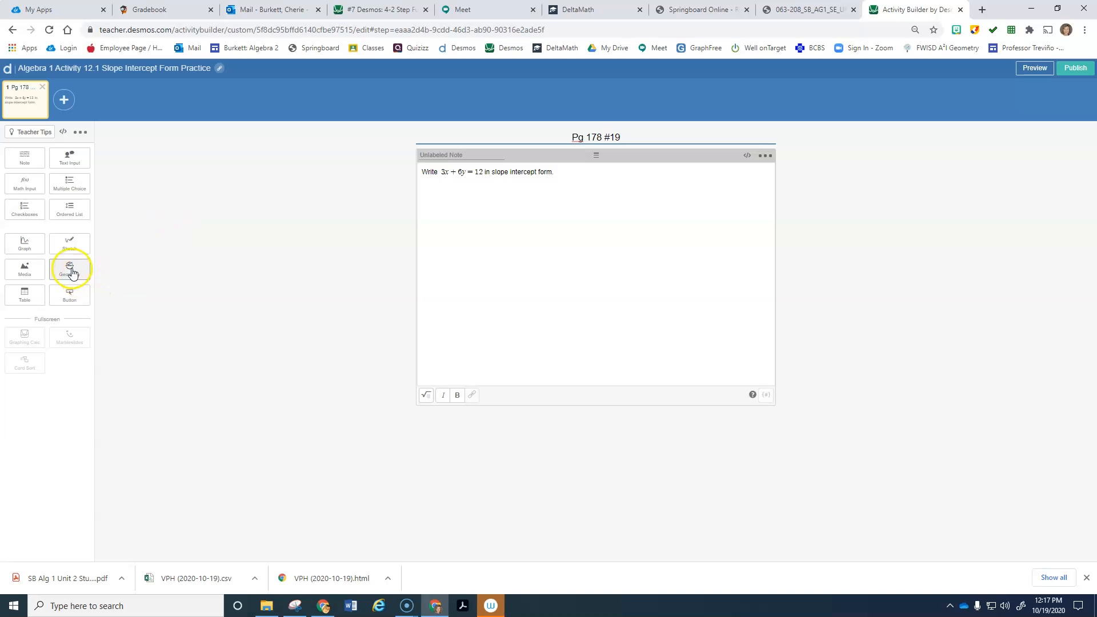
Step: Publish the activity, reopen it for editing, and preview the Pg 178 #19 screen
{"action": "left_click", "coordinate": [1077, 67]}
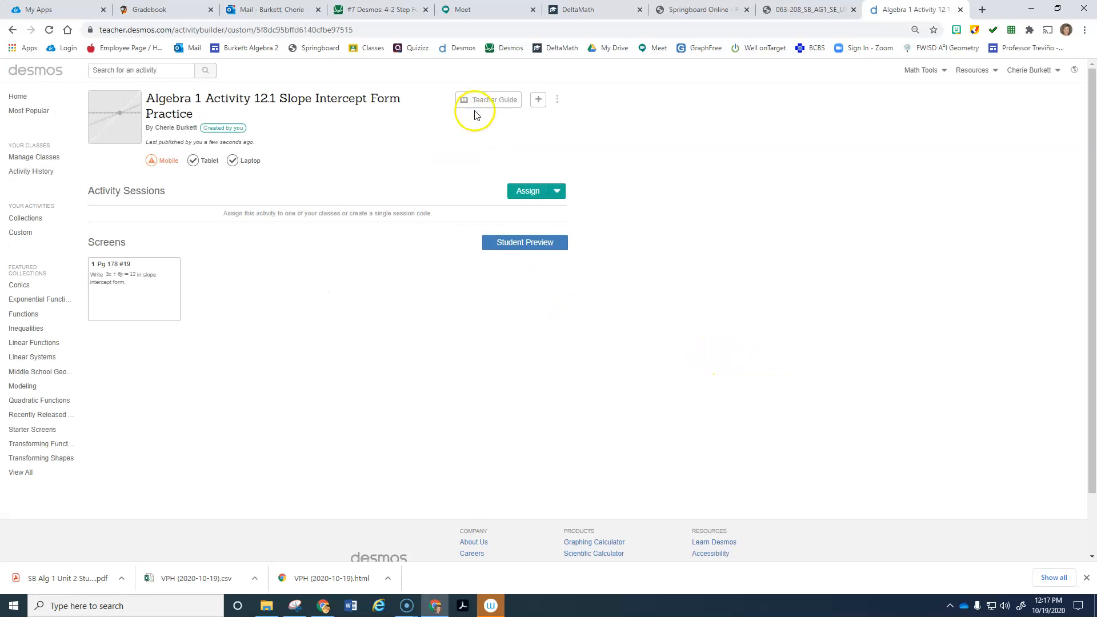
{"action": "left_click", "coordinate": [558, 103]}
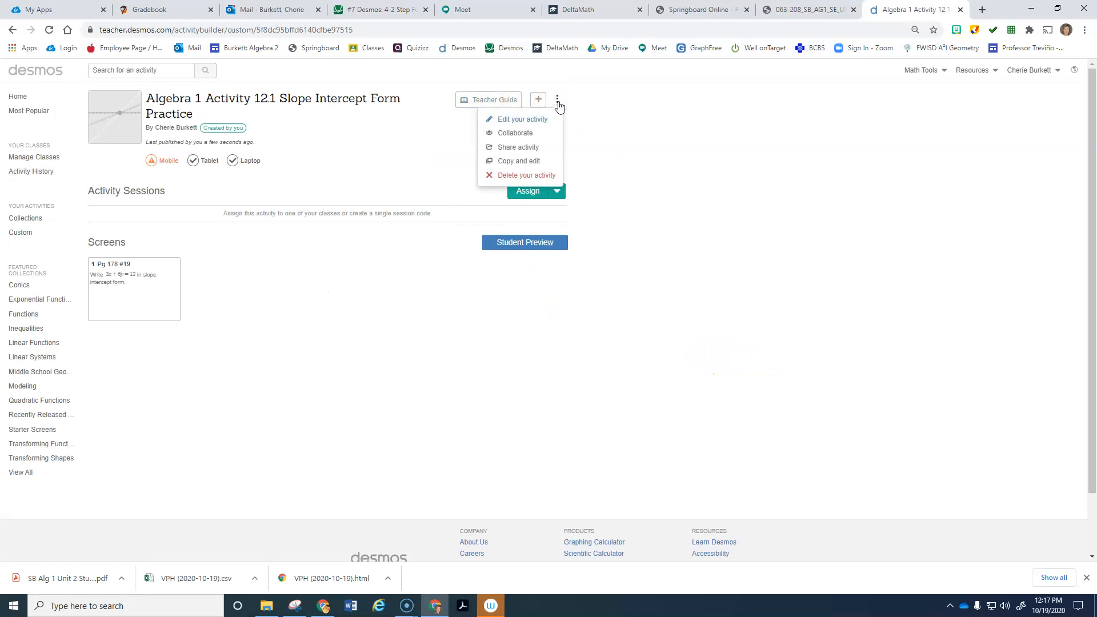
{"action": "left_click", "coordinate": [523, 121]}
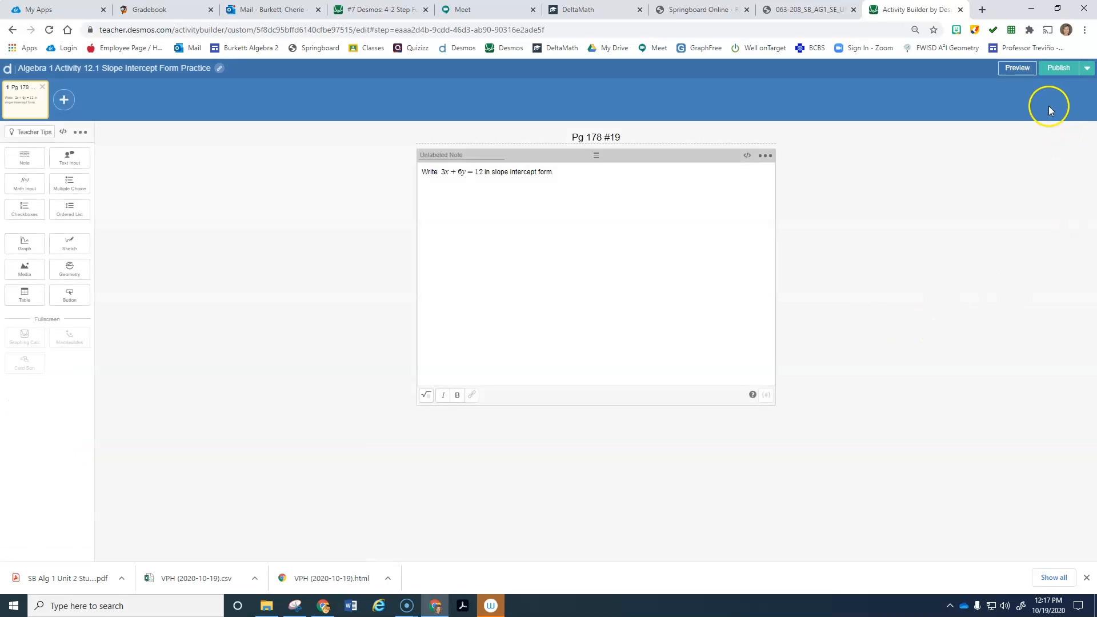
{"action": "left_click", "coordinate": [1017, 69]}
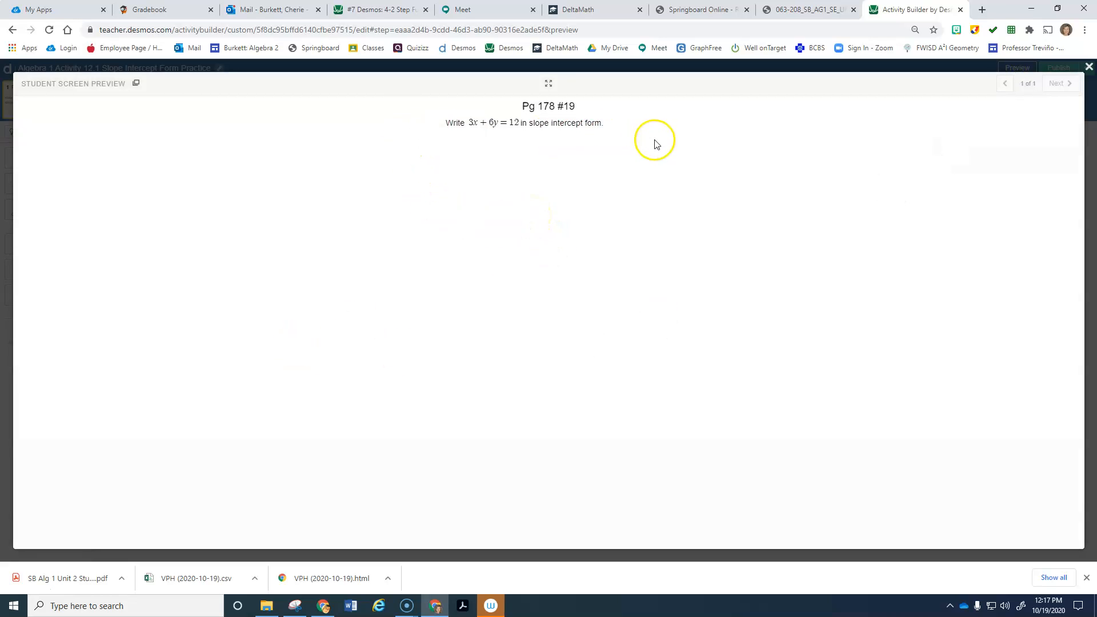
{"action": "left_click", "coordinate": [1089, 68]}
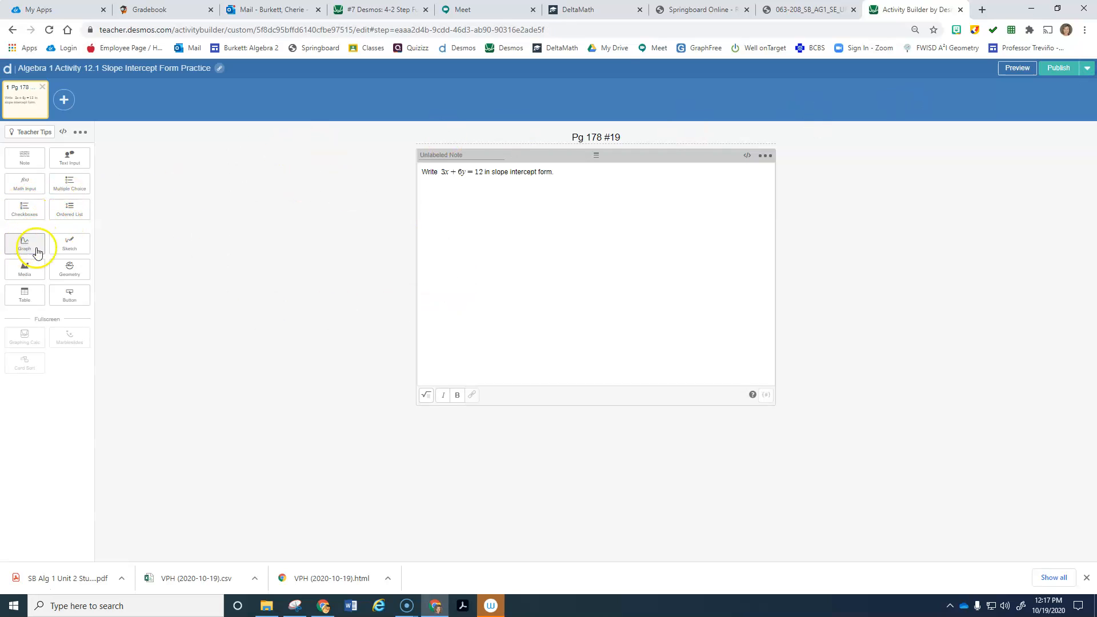
Step: Add a sketch area with the note placed to its left, and open the student preview
{"action": "left_click", "coordinate": [70, 243]}
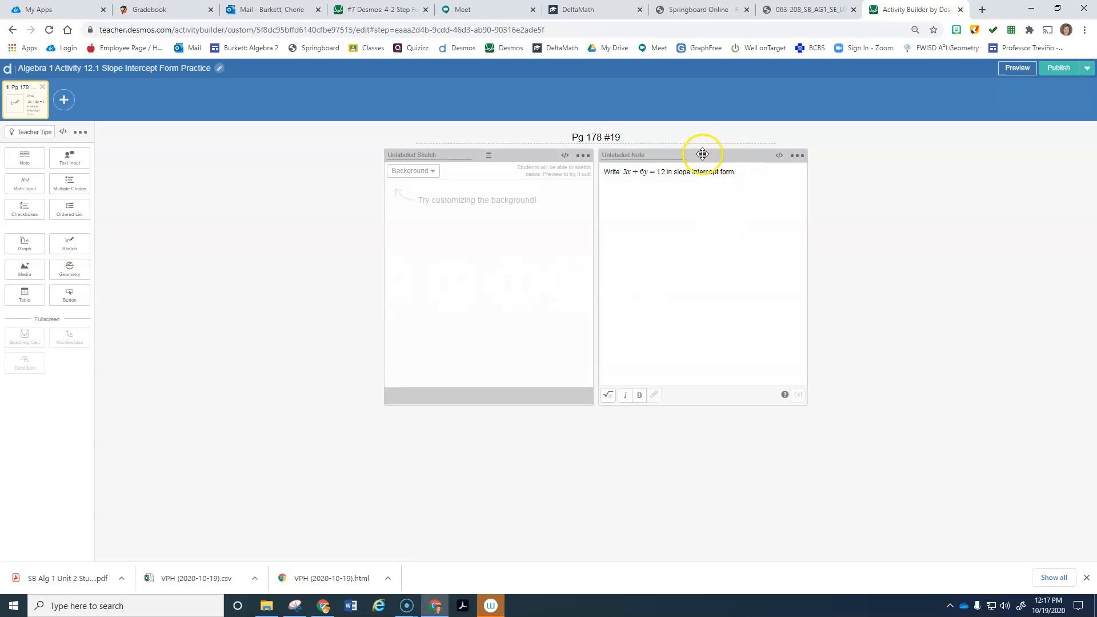
{"action": "mouse_move", "coordinate": [702, 154]}
{"action": "left_mouse_down"}
{"action": "mouse_move", "coordinate": [417, 157]}
{"action": "mouse_move", "coordinate": [463, 155]}
{"action": "left_mouse_up"}
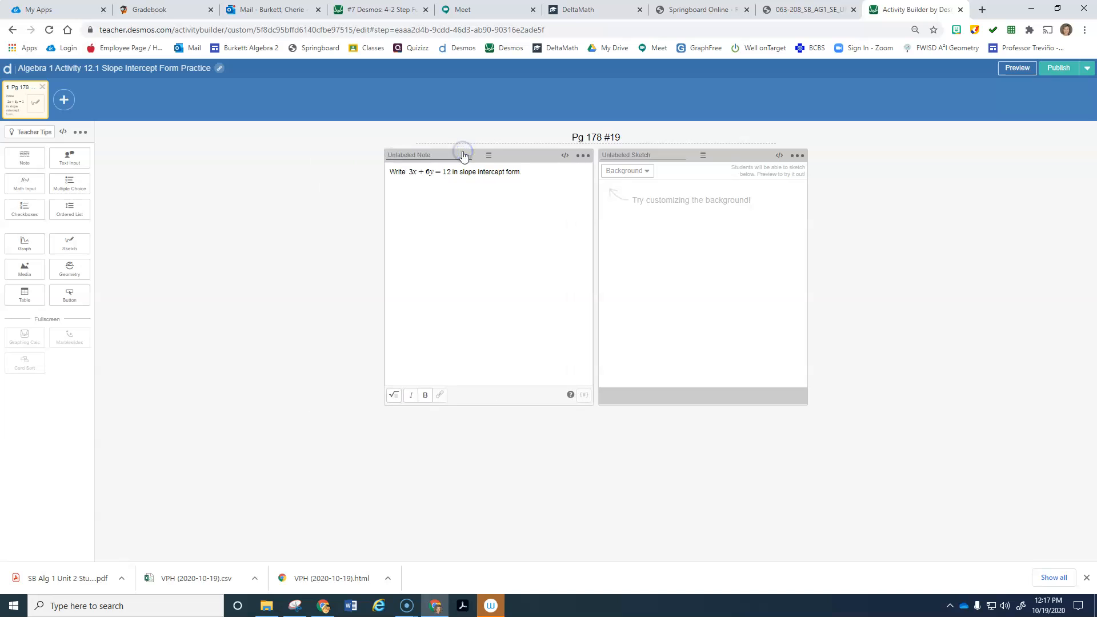
{"action": "left_click", "coordinate": [1024, 69]}
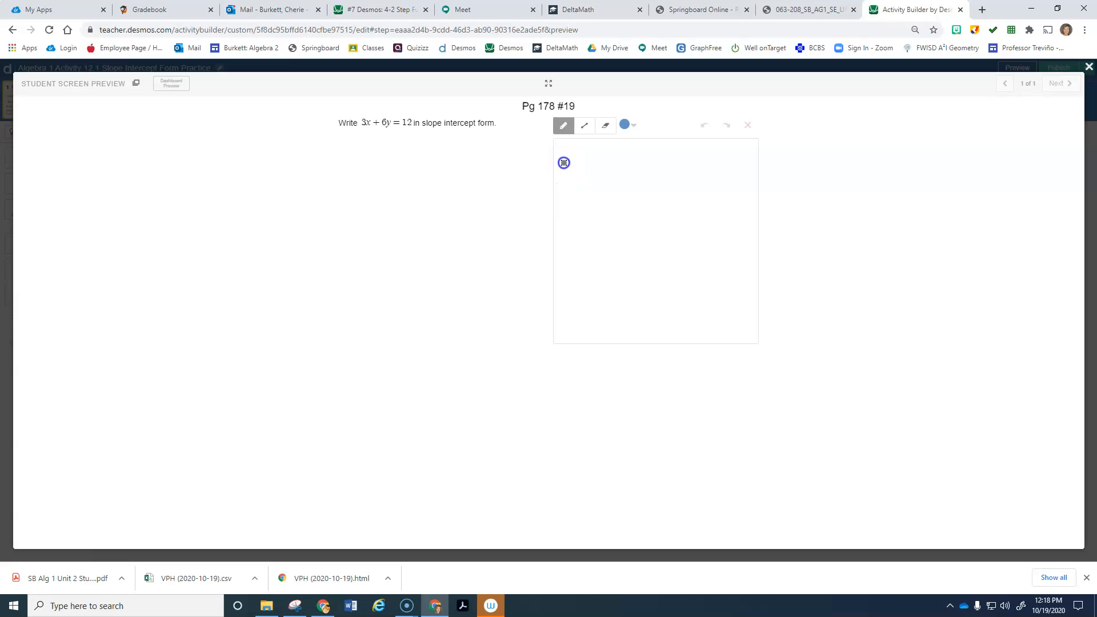
Step: Handwrite 3x+6y=12 down to 6y=-3x+12 on the sketch, then clear the canvas
{"action": "left_click_drag", "start_coordinate": [575, 185], "coordinate": [673, 184]}
{"action": "left_click_drag", "start_coordinate": [680, 165], "coordinate": [674, 198]}
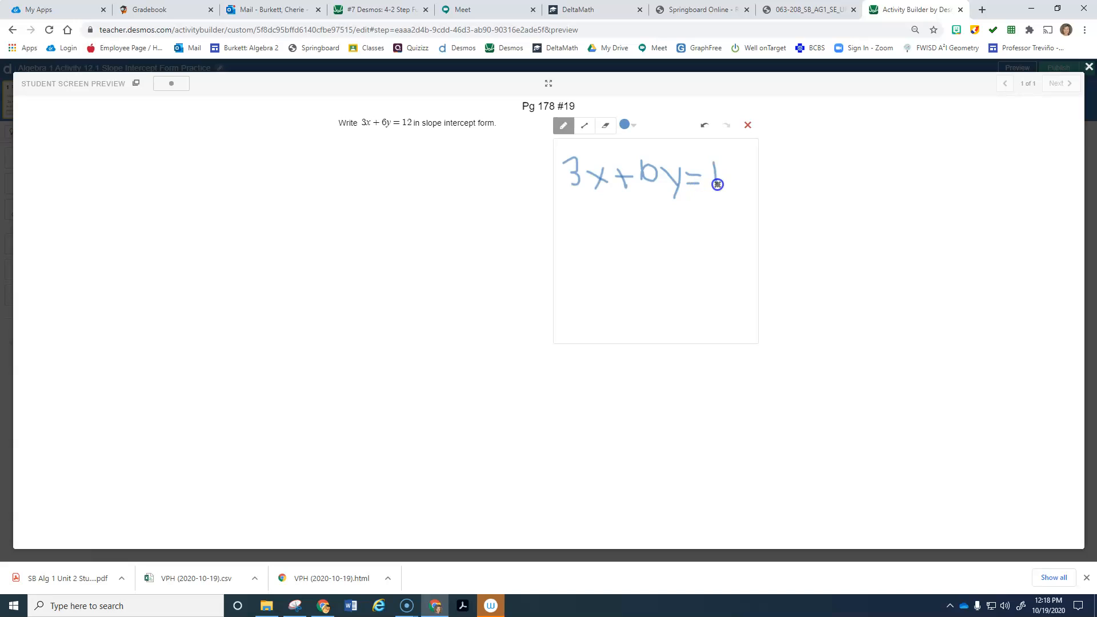
{"action": "left_click_drag", "start_coordinate": [745, 188], "coordinate": [745, 188]}
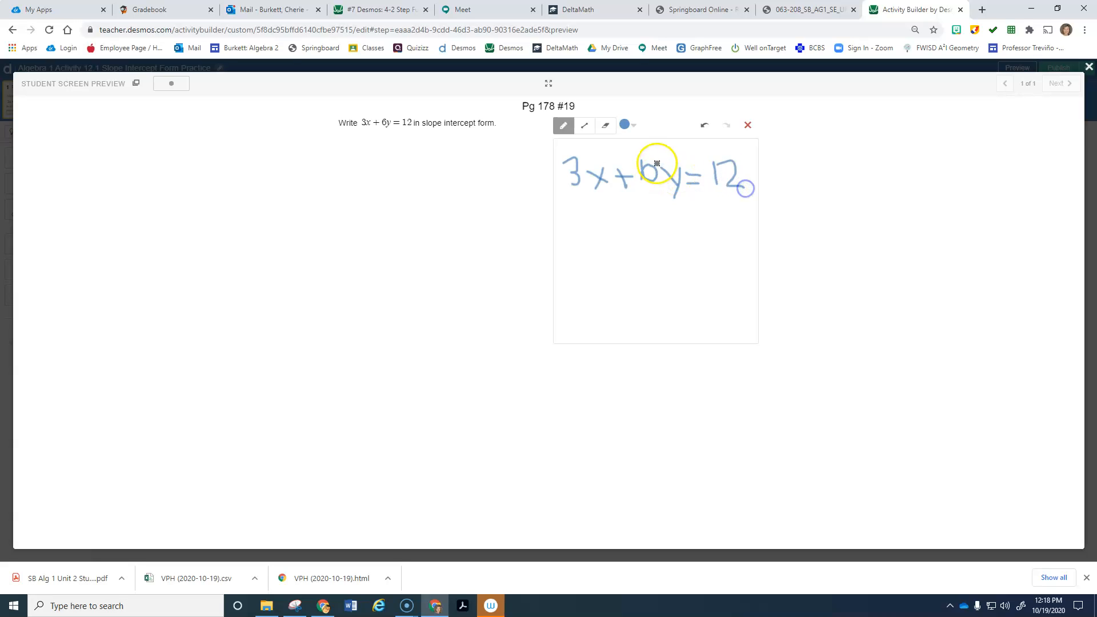
{"action": "left_click_drag", "start_coordinate": [644, 163], "coordinate": [642, 165]}
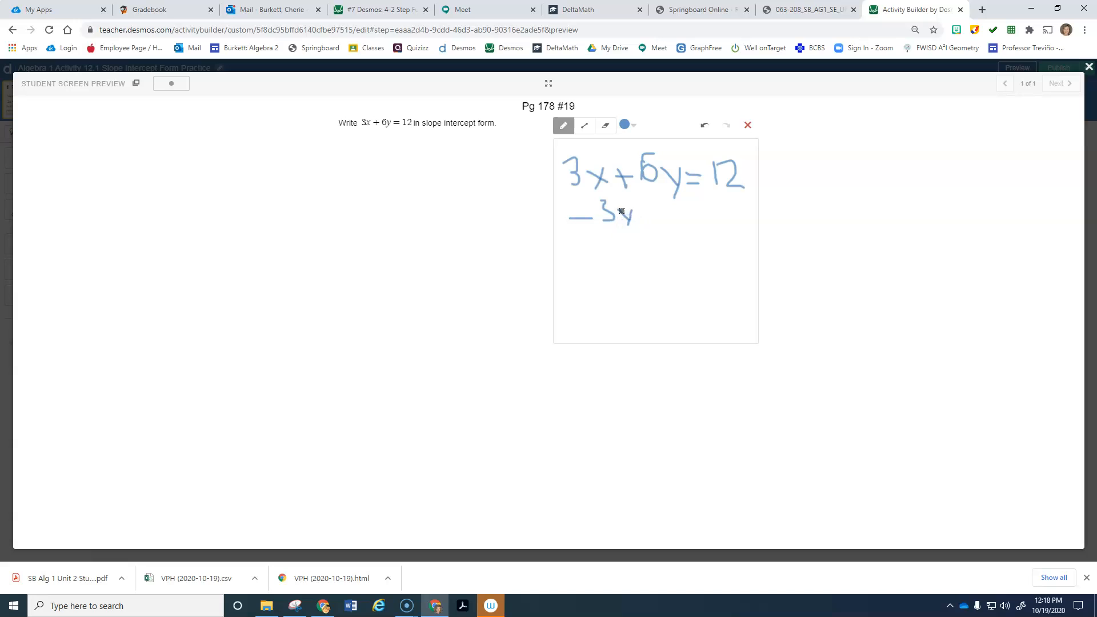
{"action": "left_click_drag", "start_coordinate": [638, 227], "coordinate": [638, 227]}
{"action": "left_click_drag", "start_coordinate": [565, 237], "coordinate": [747, 232]}
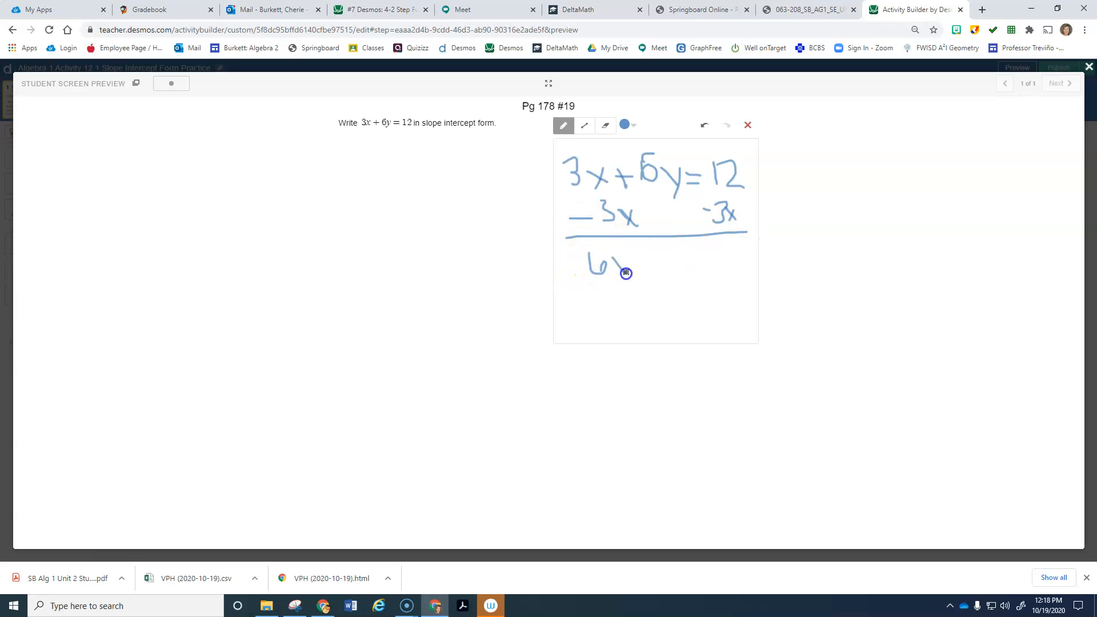
{"action": "left_click_drag", "start_coordinate": [626, 292], "coordinate": [660, 272]}
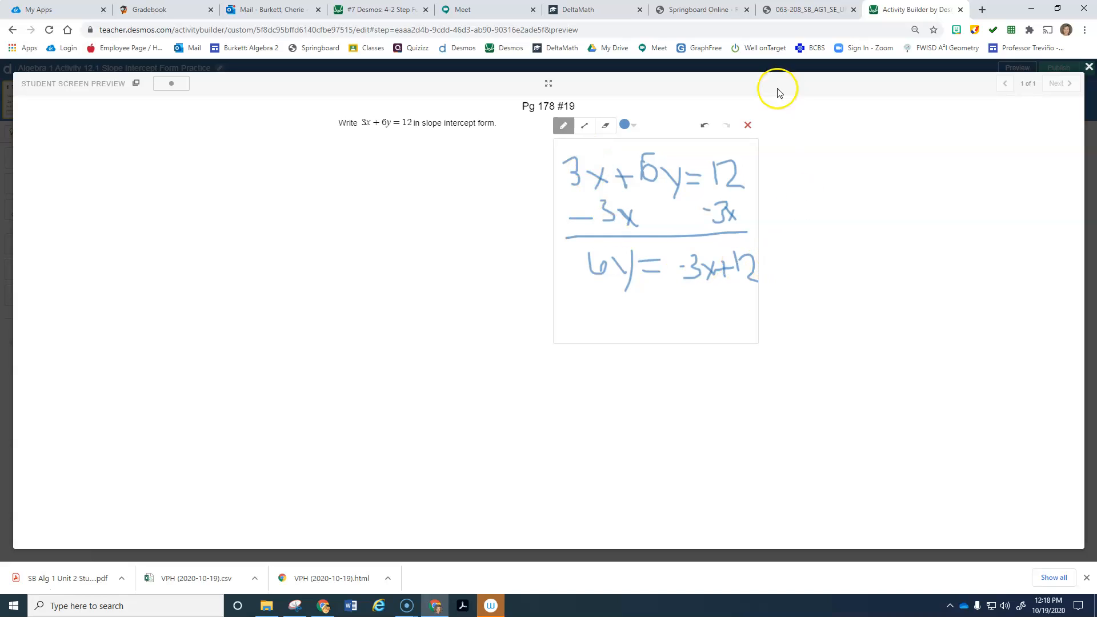
{"action": "left_click", "coordinate": [749, 126]}
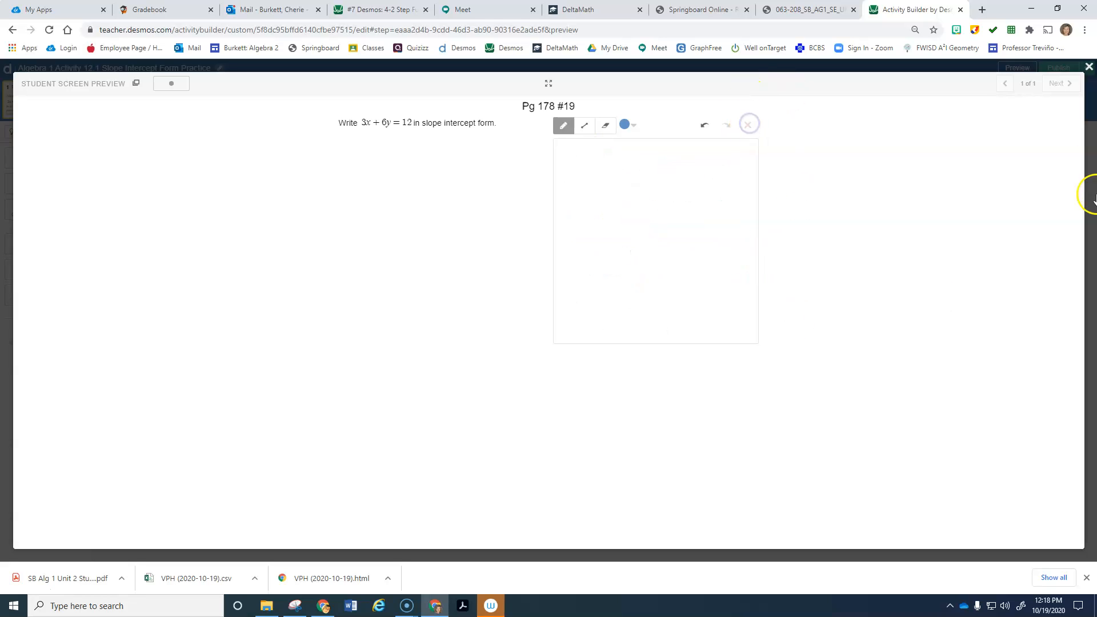
Step: Exit the student preview and return to editing the Pg 178 #19 note, then click out of it
{"action": "left_click", "coordinate": [1088, 66]}
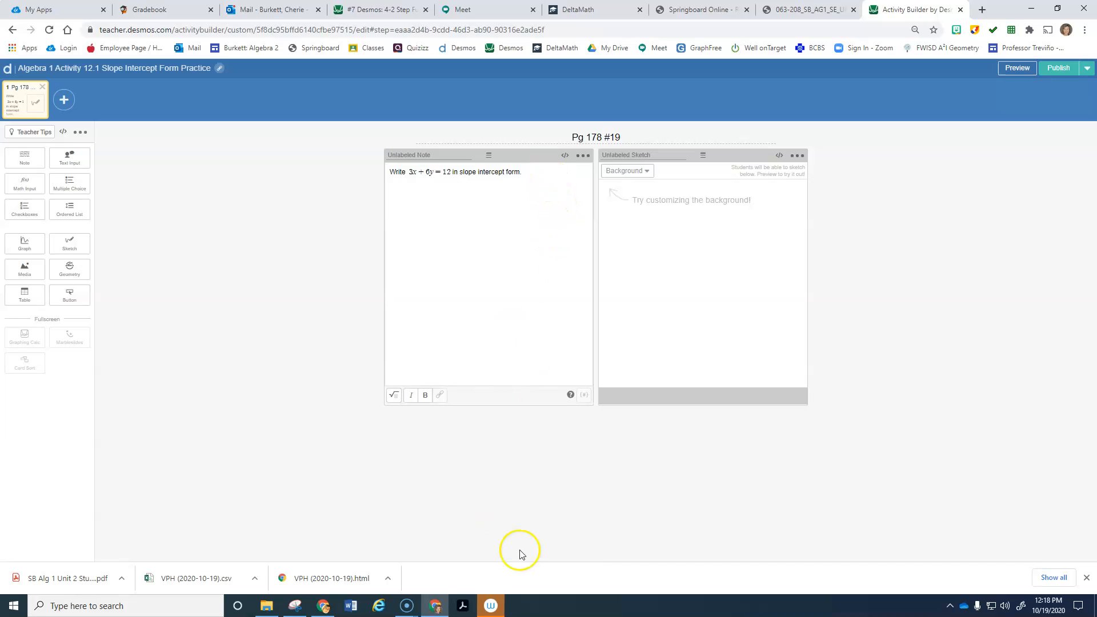
{"action": "left_click_drag", "start_coordinate": [524, 172], "coordinate": [369, 177]}
{"action": "left_click", "coordinate": [510, 295]}
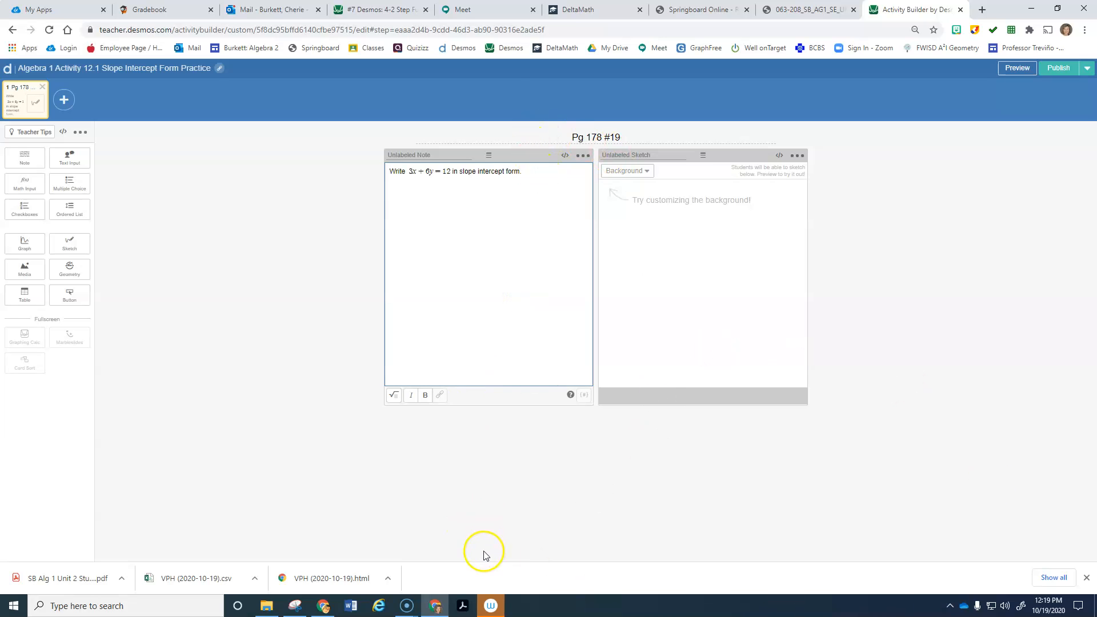
{"action": "left_click", "coordinate": [694, 289]}
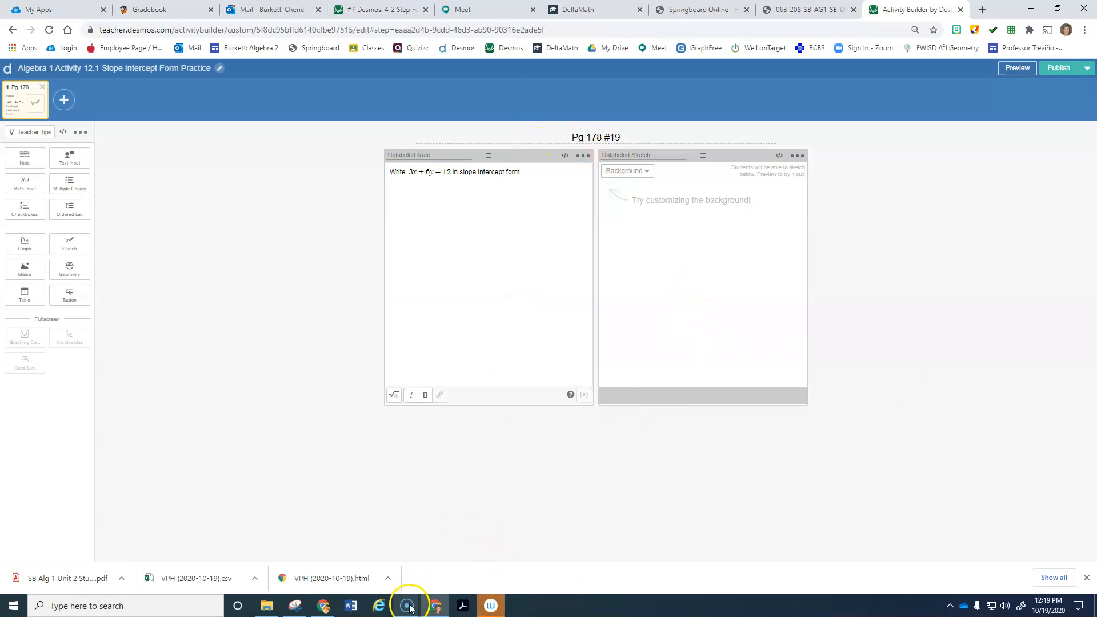
Step: Snip the note's 'Write 3x + 6y = 12 in slope intercept form.' prompt and save it to Pictures as 'desmos'
{"action": "left_click", "coordinate": [295, 605]}
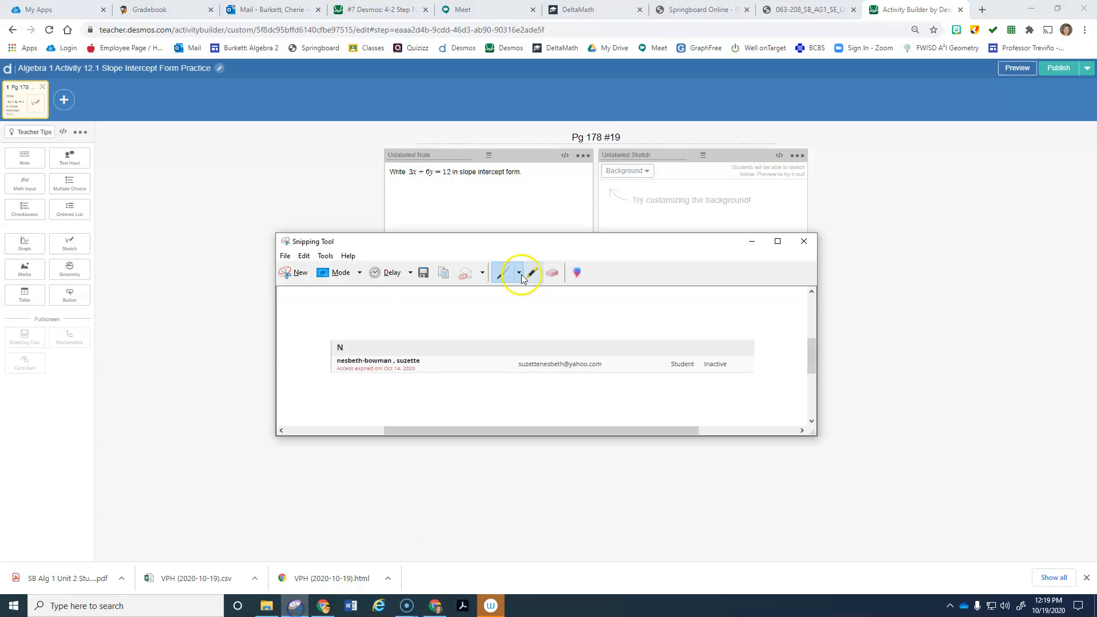
{"action": "left_click", "coordinate": [291, 272]}
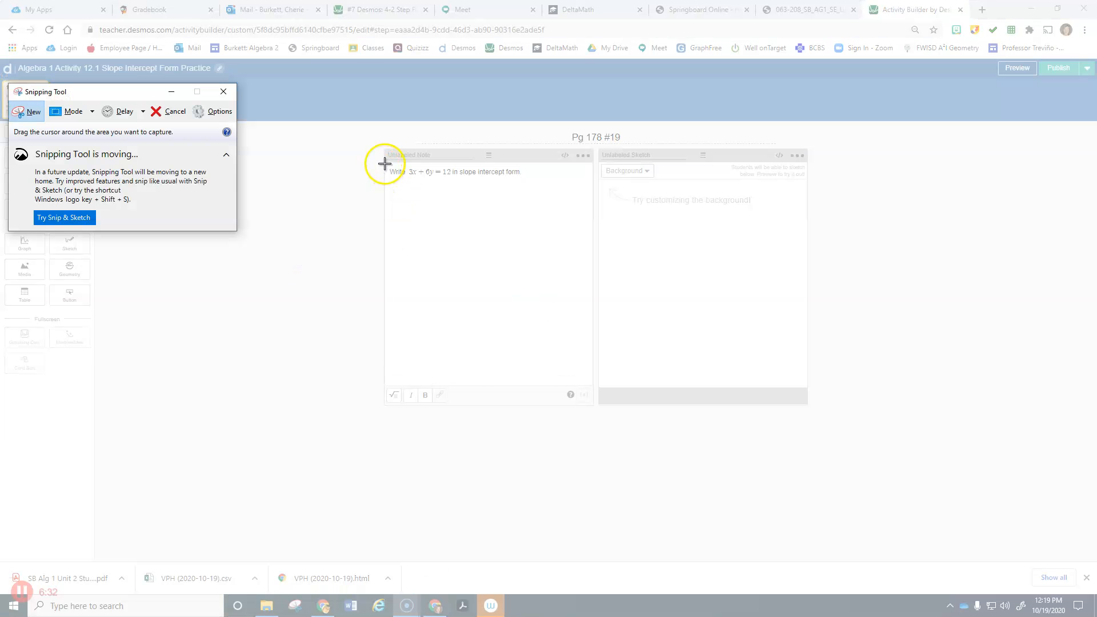
{"action": "left_click_drag", "start_coordinate": [384, 163], "coordinate": [591, 385]}
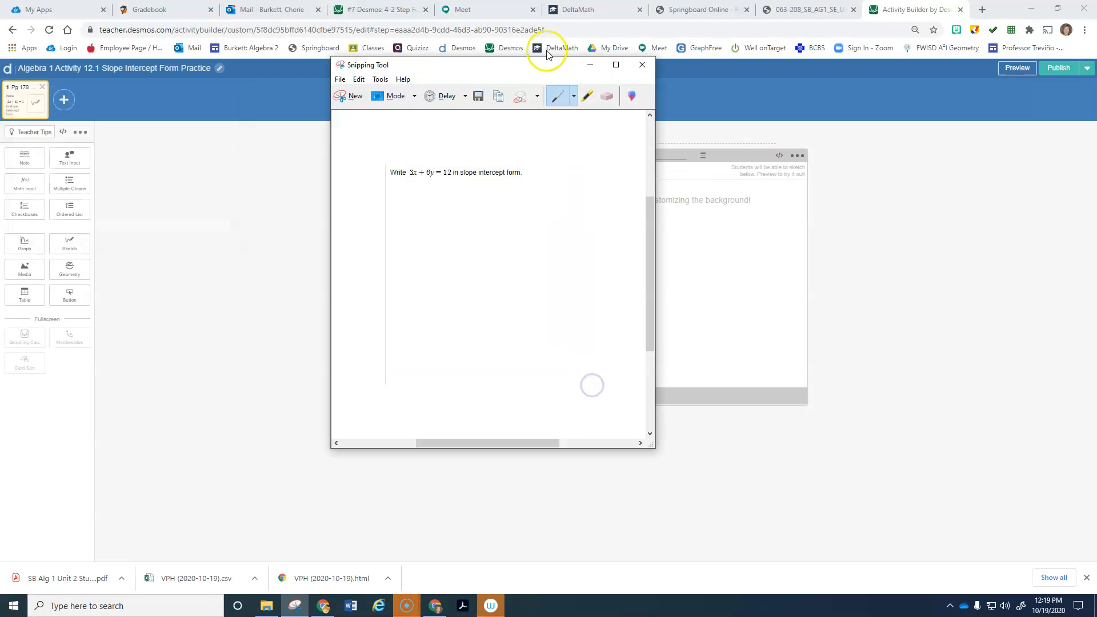
{"action": "left_click", "coordinate": [480, 96]}
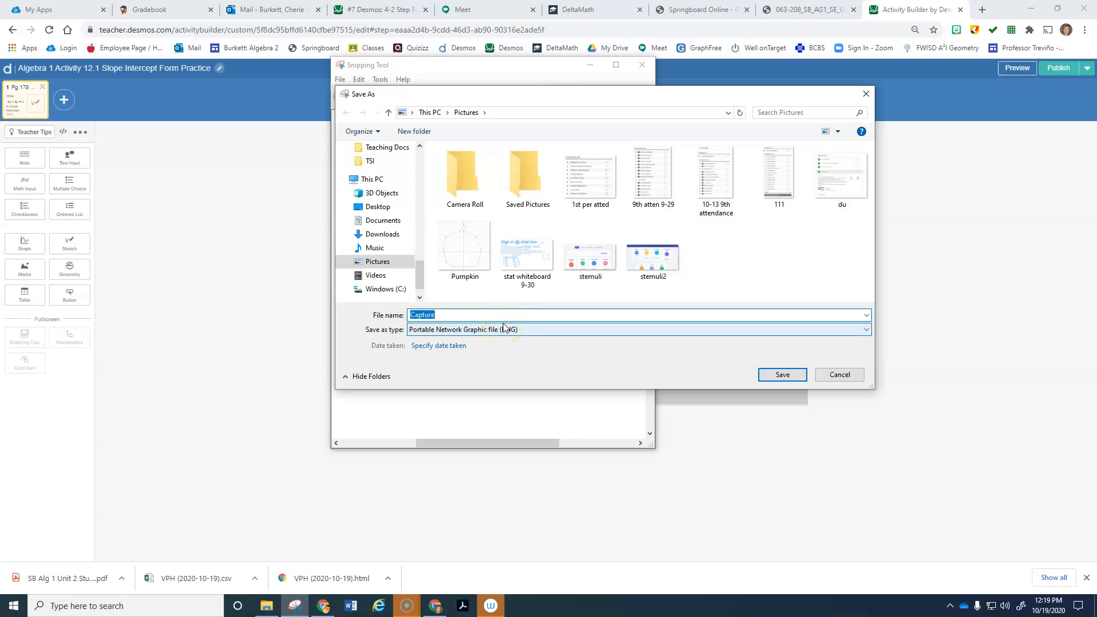
{"action": "type", "text": "de"}
{"action": "left_click", "coordinate": [792, 375]}
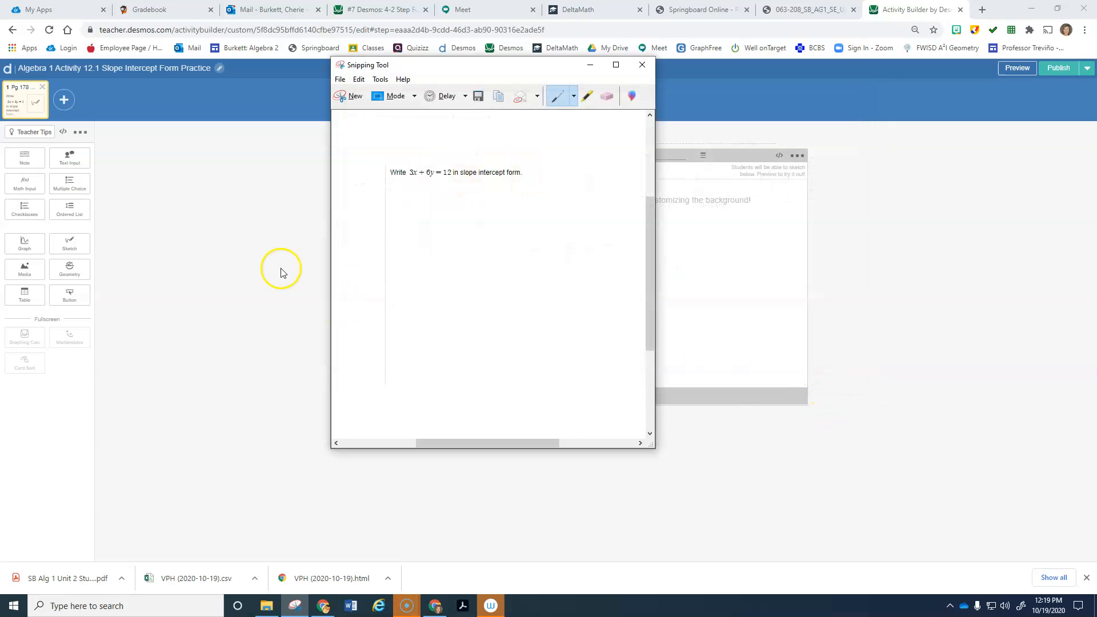
{"action": "left_click", "coordinate": [721, 175]}
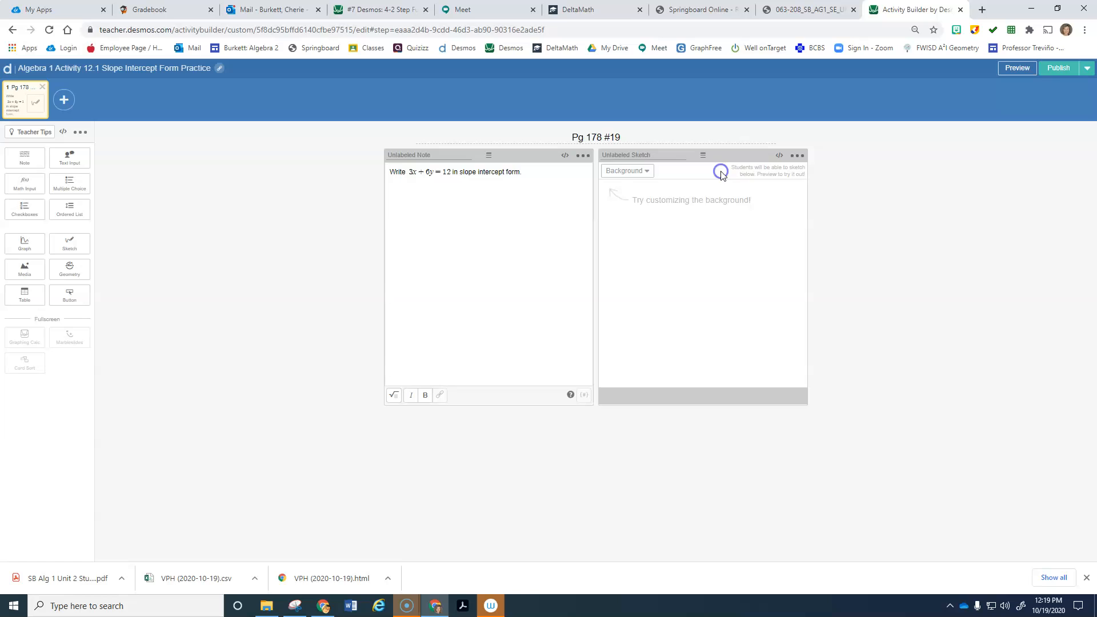
Step: Set the sketch's custom background image to the 'desmos' prompt picture from Pictures
{"action": "left_click", "coordinate": [651, 171]}
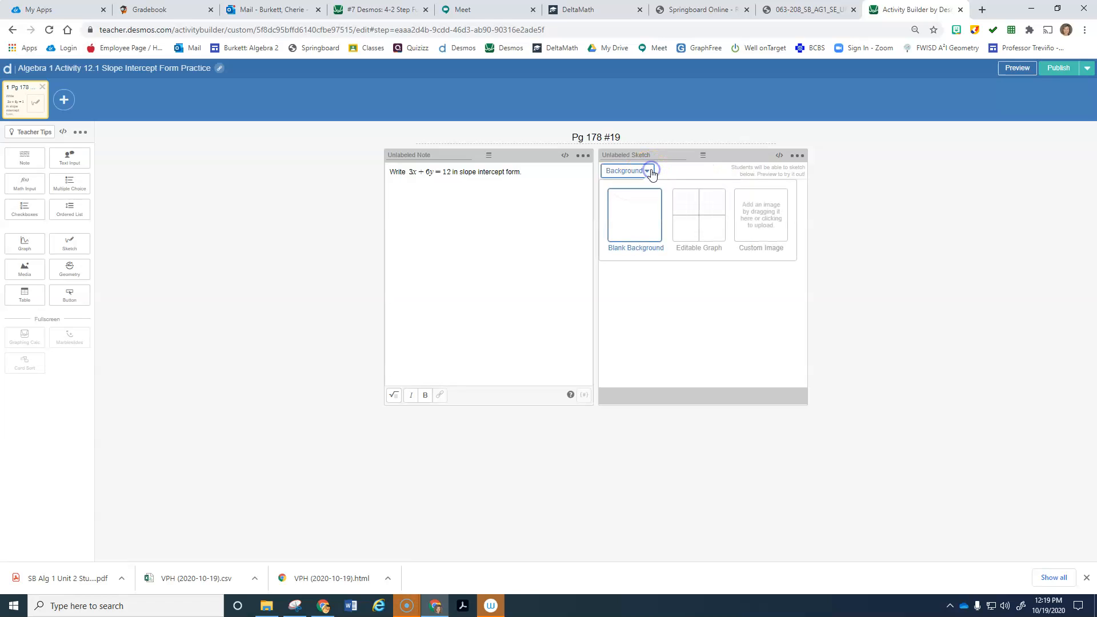
{"action": "left_click", "coordinate": [754, 212]}
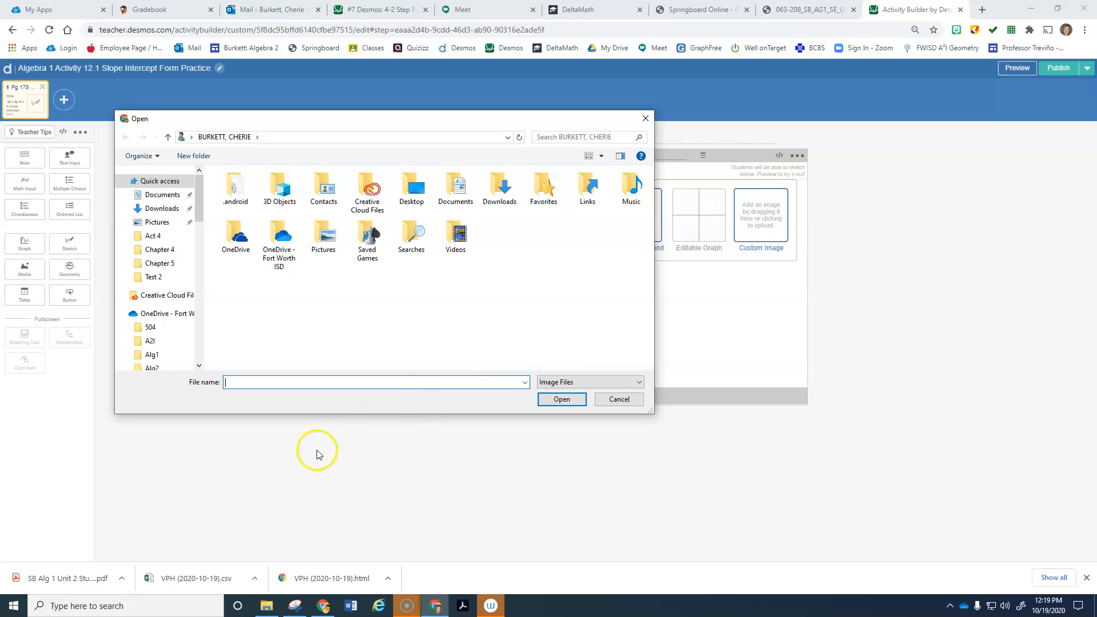
{"action": "left_click", "coordinate": [160, 224]}
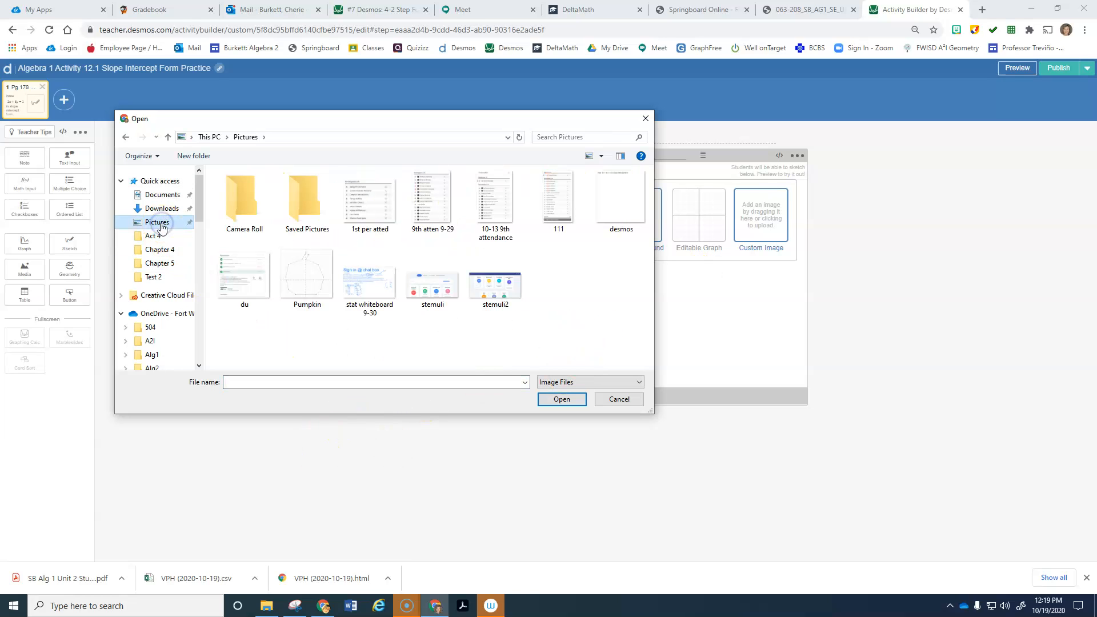
{"action": "left_click", "coordinate": [601, 186]}
{"action": "mouse_move", "coordinate": [601, 184]}
{"action": "left_mouse_down"}
{"action": "mouse_move", "coordinate": [712, 250]}
{"action": "mouse_move", "coordinate": [651, 240]}
{"action": "mouse_move", "coordinate": [761, 233]}
{"action": "left_mouse_up"}
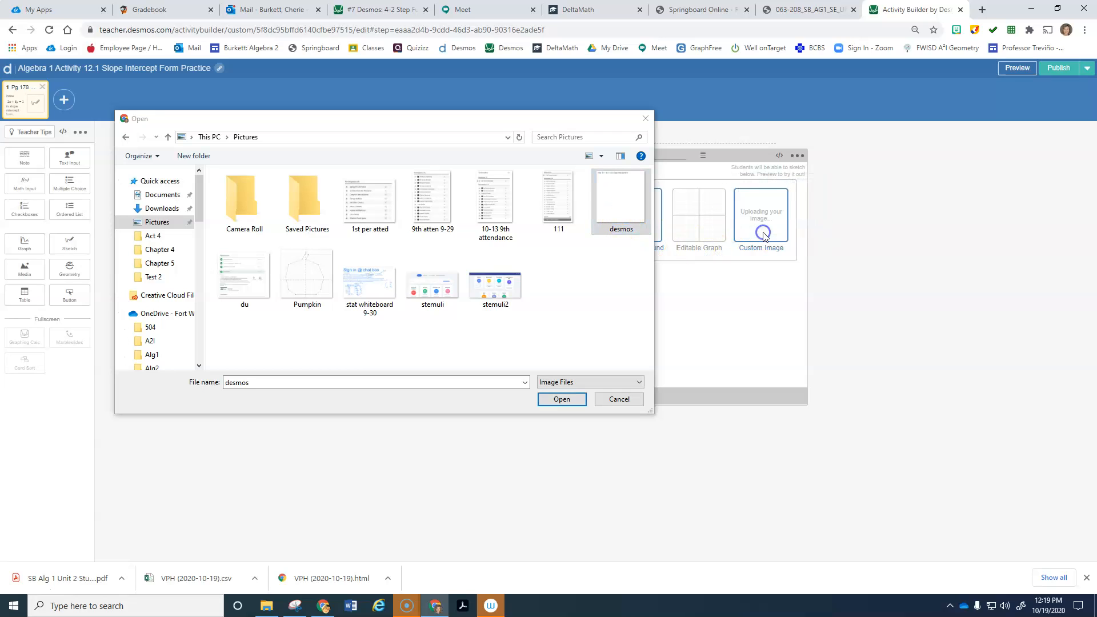
{"action": "left_click", "coordinate": [617, 407]}
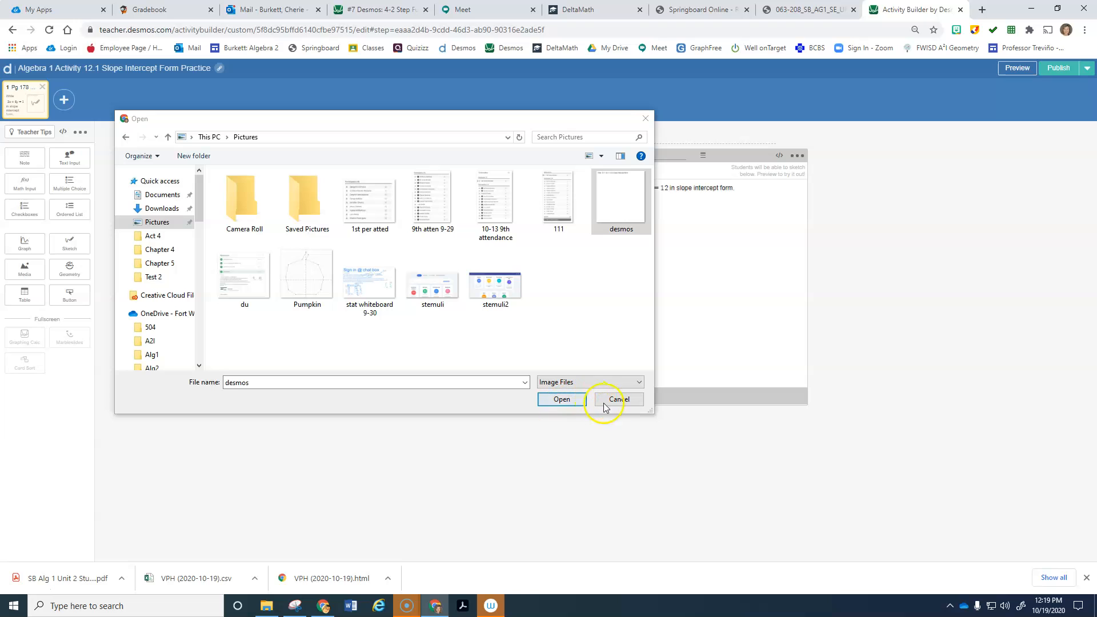
{"action": "left_click", "coordinate": [616, 406]}
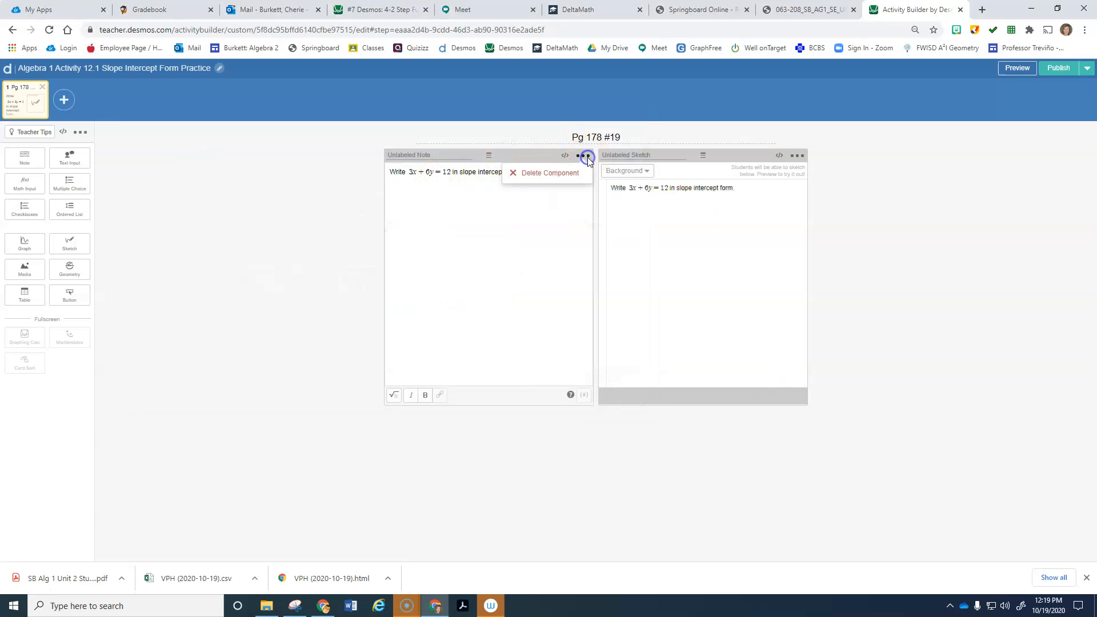
Step: Delete the separate note, then test-draw 3x − 3x on the sketch in preview and erase it
{"action": "left_click", "coordinate": [555, 173]}
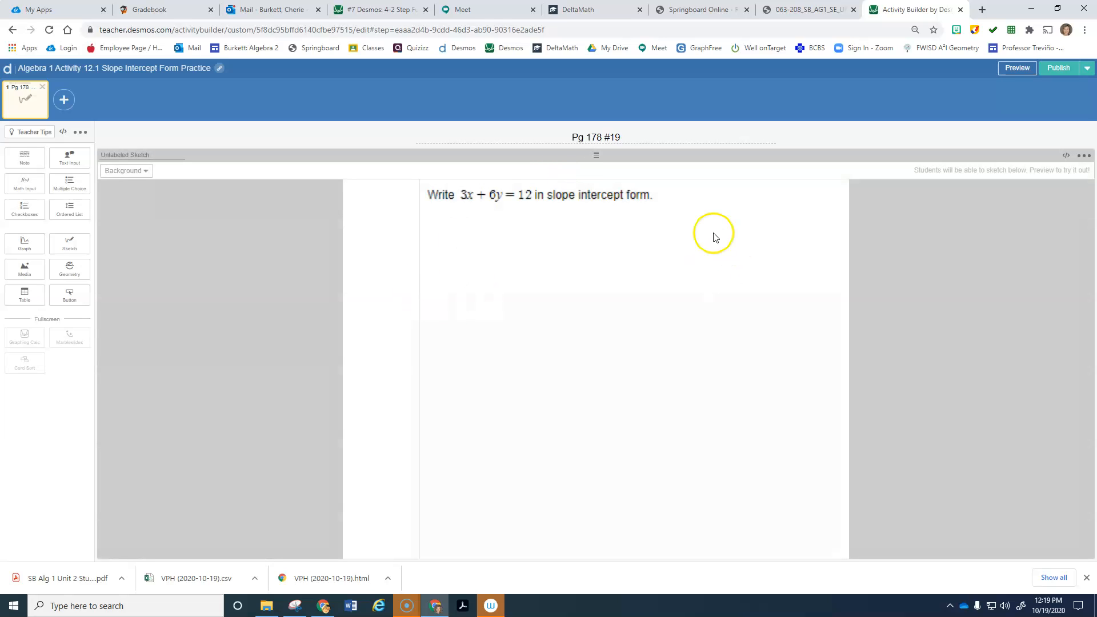
{"action": "left_click", "coordinate": [1016, 67]}
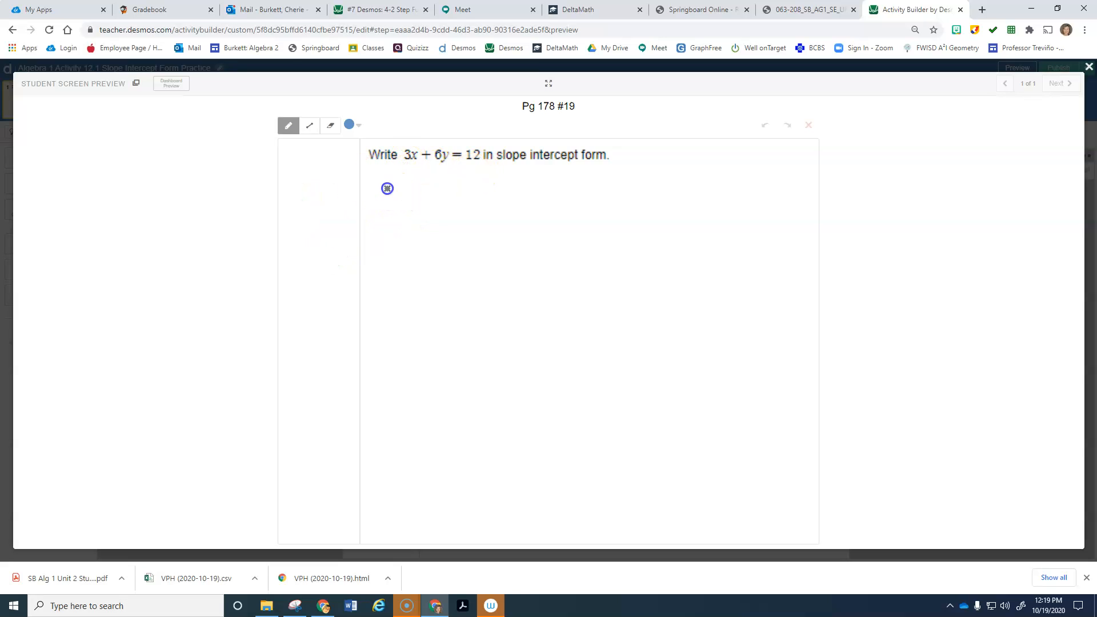
{"action": "left_click_drag", "start_coordinate": [407, 206], "coordinate": [392, 219]}
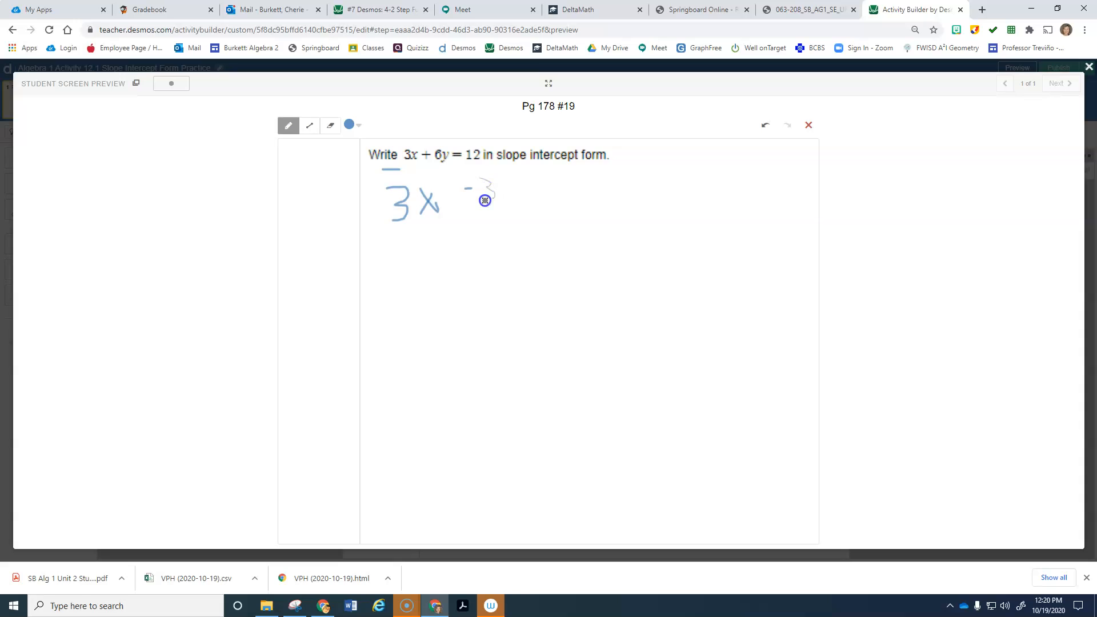
{"action": "left_click_drag", "start_coordinate": [501, 199], "coordinate": [501, 198]}
{"action": "left_click_drag", "start_coordinate": [368, 226], "coordinate": [683, 207]}
{"action": "left_click", "coordinate": [807, 126]}
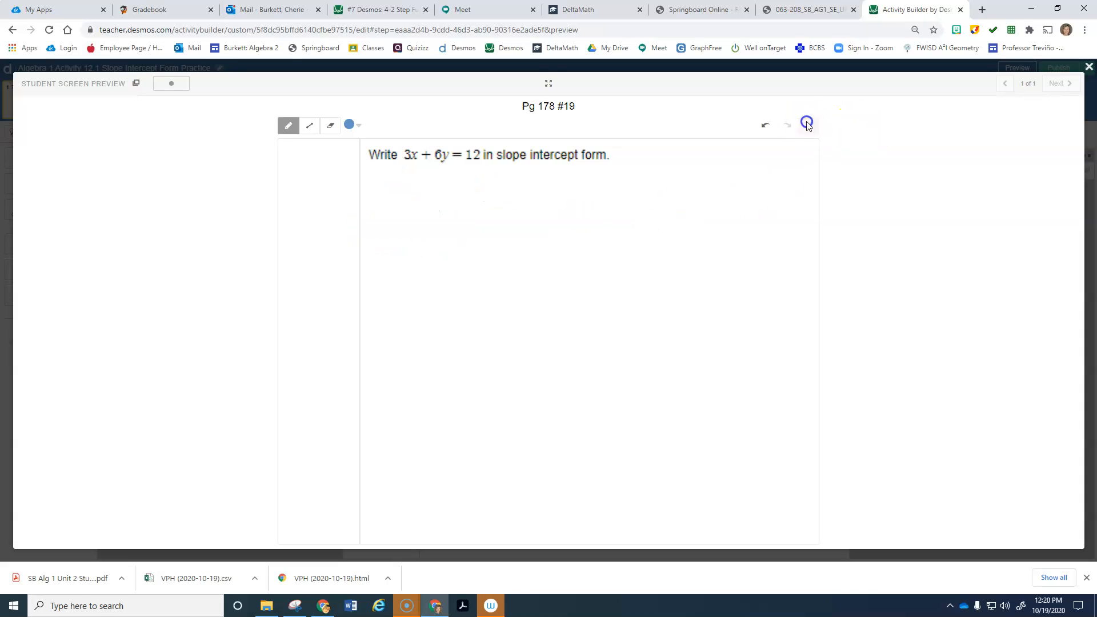
{"action": "left_click", "coordinate": [1088, 73]}
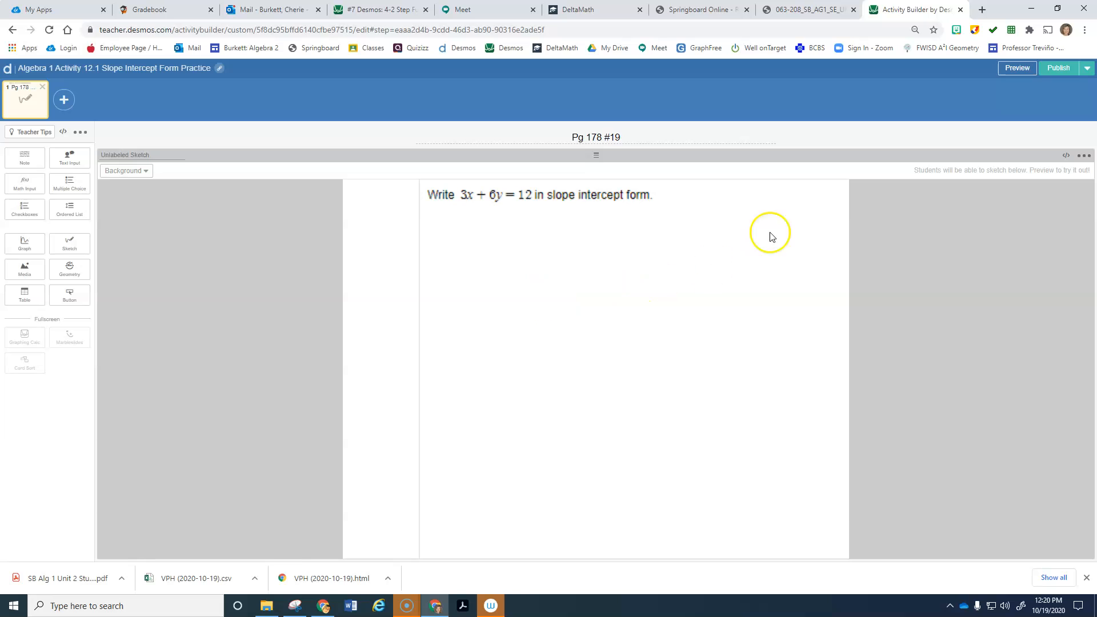
Step: Add a second screen and select screen 1's 'Pg 178 #19' title to reuse for it
{"action": "left_click", "coordinate": [63, 99]}
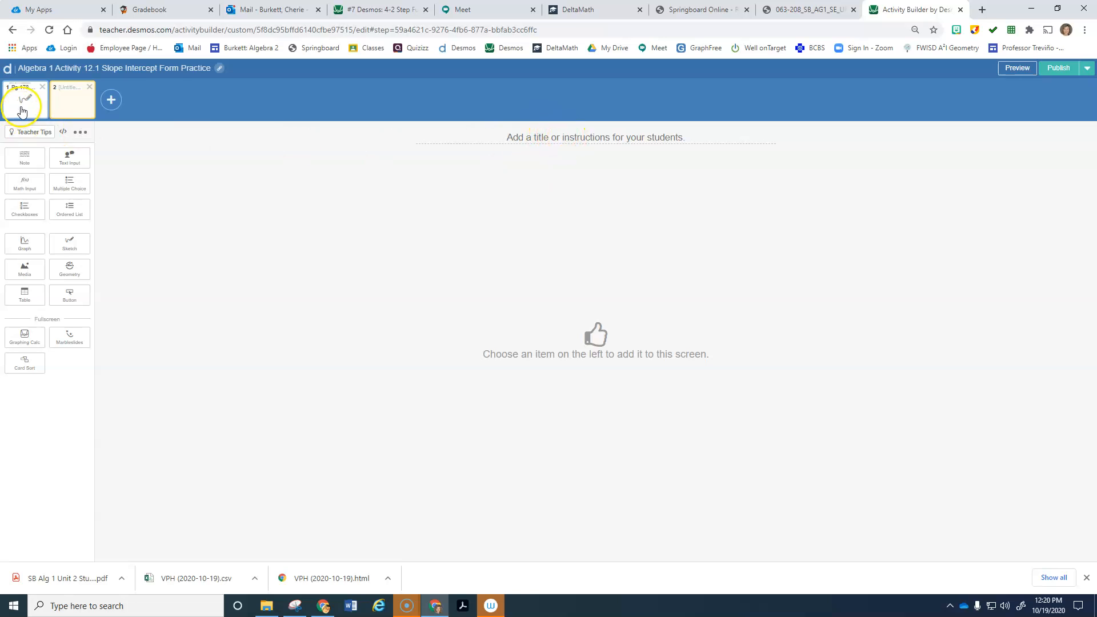
{"action": "left_click", "coordinate": [551, 137]}
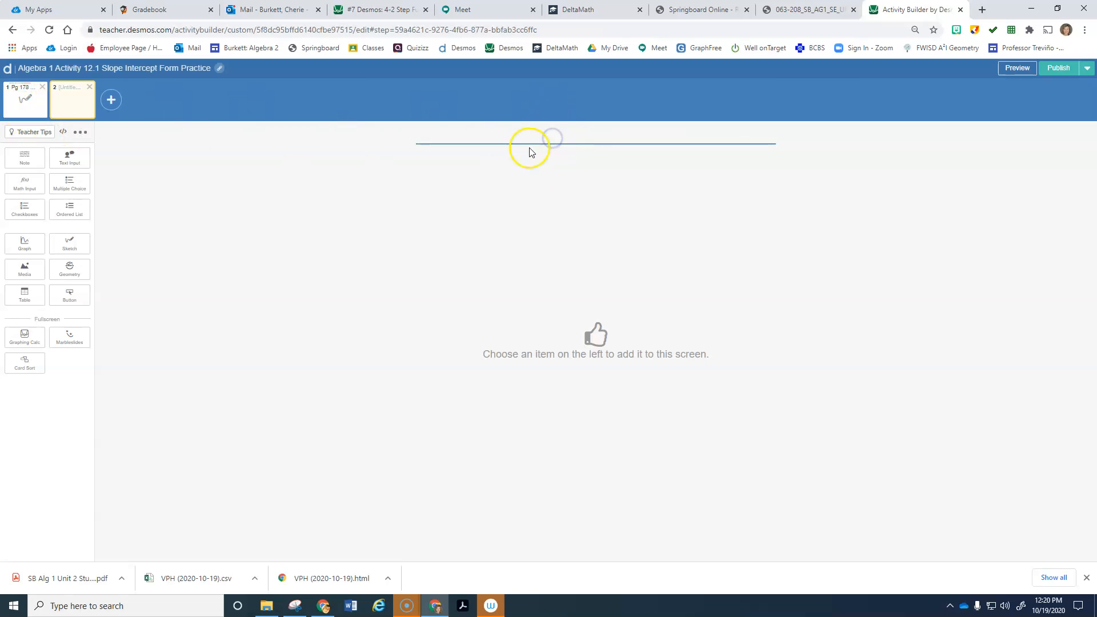
{"action": "left_click", "coordinate": [25, 100]}
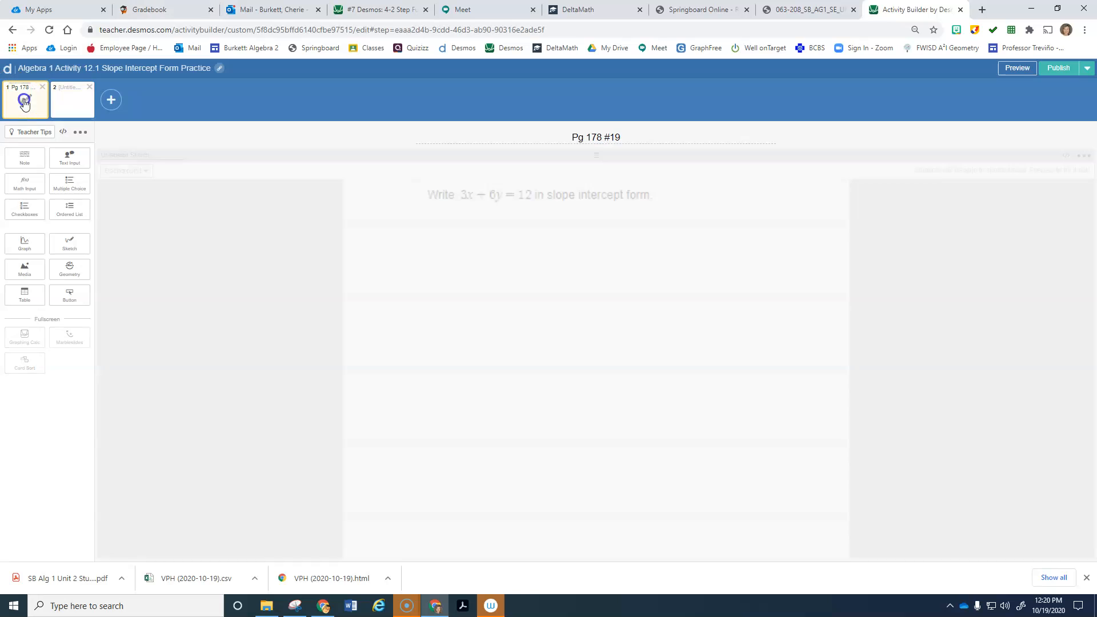
{"action": "left_click_drag", "start_coordinate": [626, 135], "coordinate": [524, 137]}
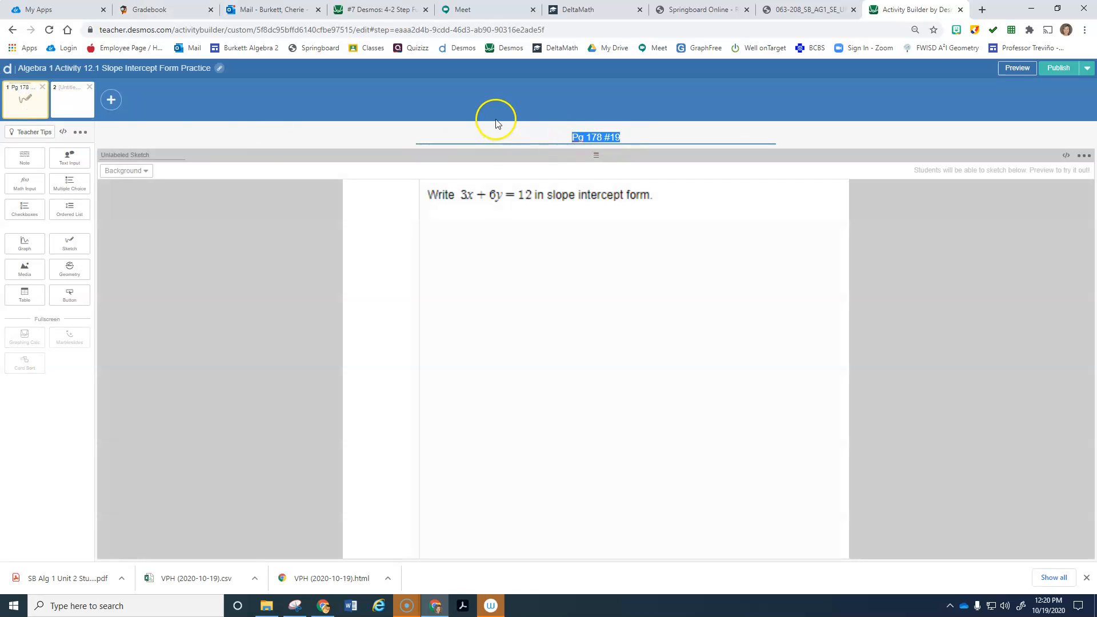
{"action": "left_click", "coordinate": [78, 101]}
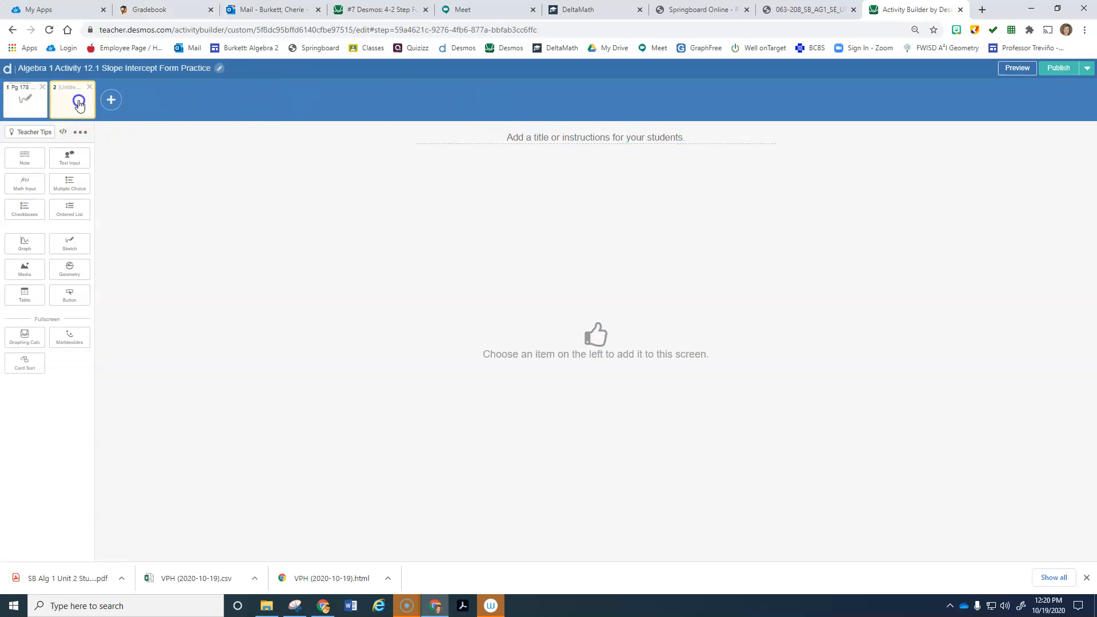
{"action": "left_click", "coordinate": [573, 138]}
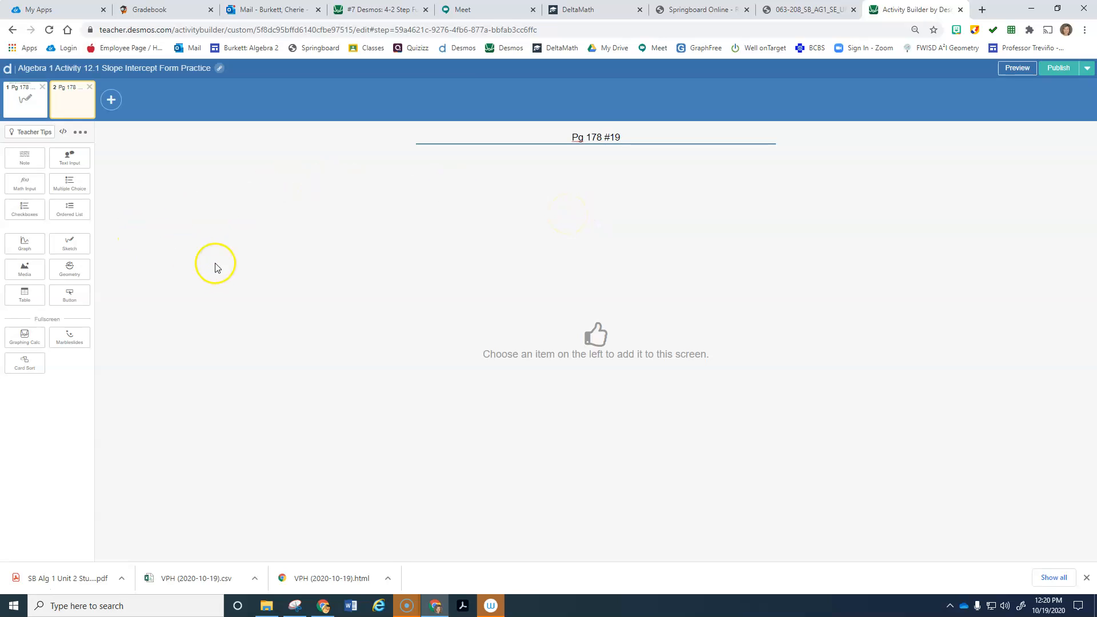
Step: Add a note to screen 2 reading 'From the screen before, which of the following is the slope intercept form of'
{"action": "left_click", "coordinate": [28, 160]}
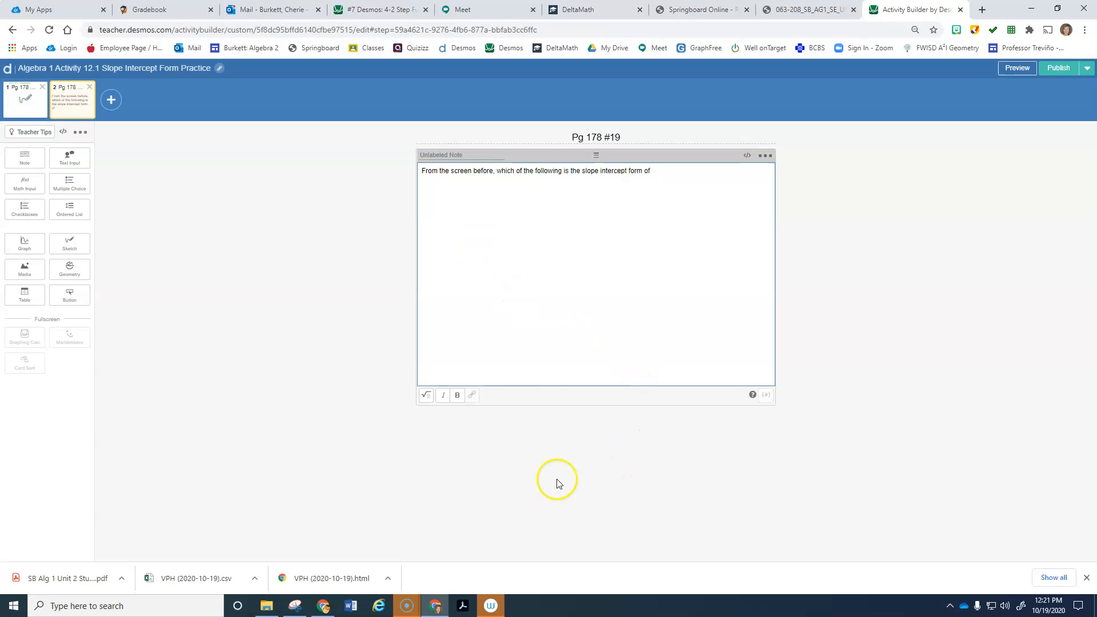
{"action": "left_click", "coordinate": [31, 105]}
{"action": "left_click", "coordinate": [337, 274]}
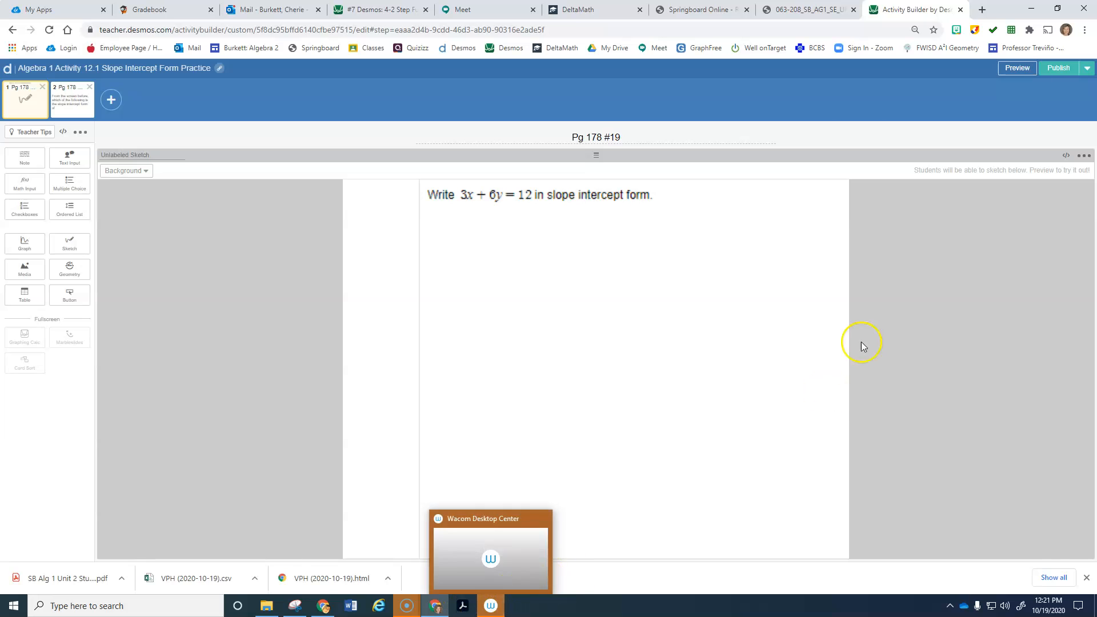
{"action": "left_click", "coordinate": [794, 12]}
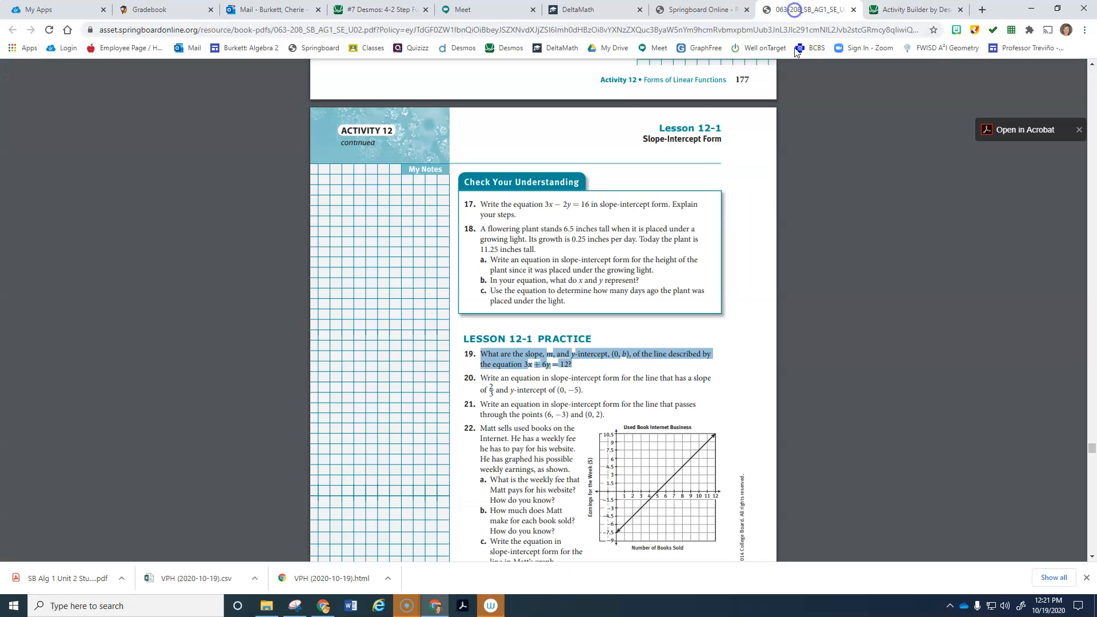
Step: Clear the earlier highlight on problem 19 in the SpringBoard textbook
{"action": "left_click", "coordinate": [586, 368]}
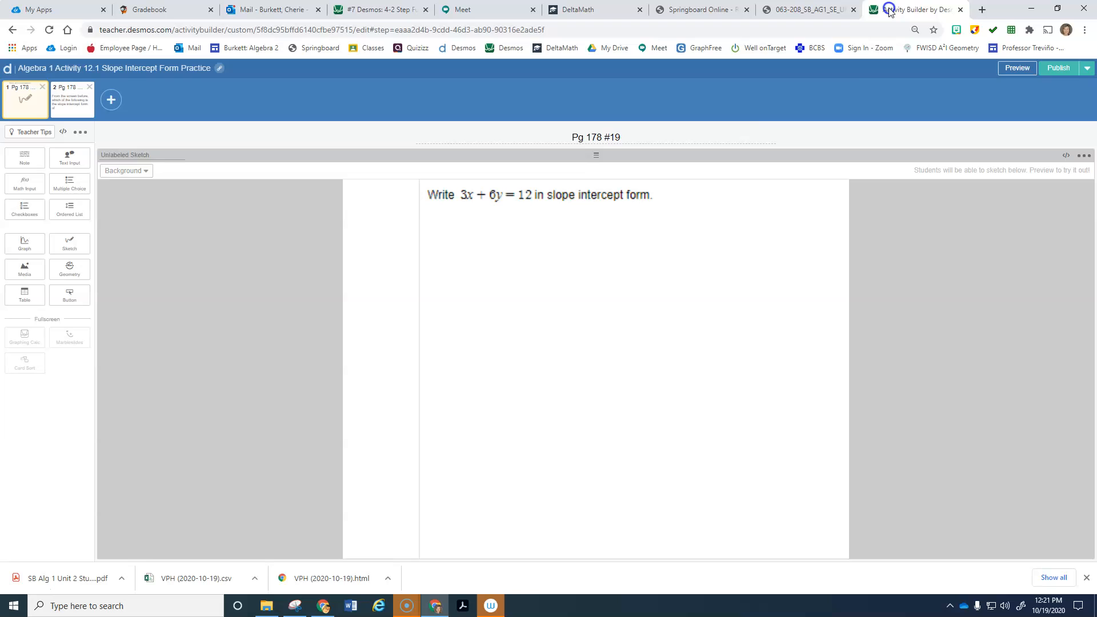
Step: Append 3x + 6y = 12 to the end of screen 2's note as a formatted math expression
{"action": "left_click", "coordinate": [888, 10]}
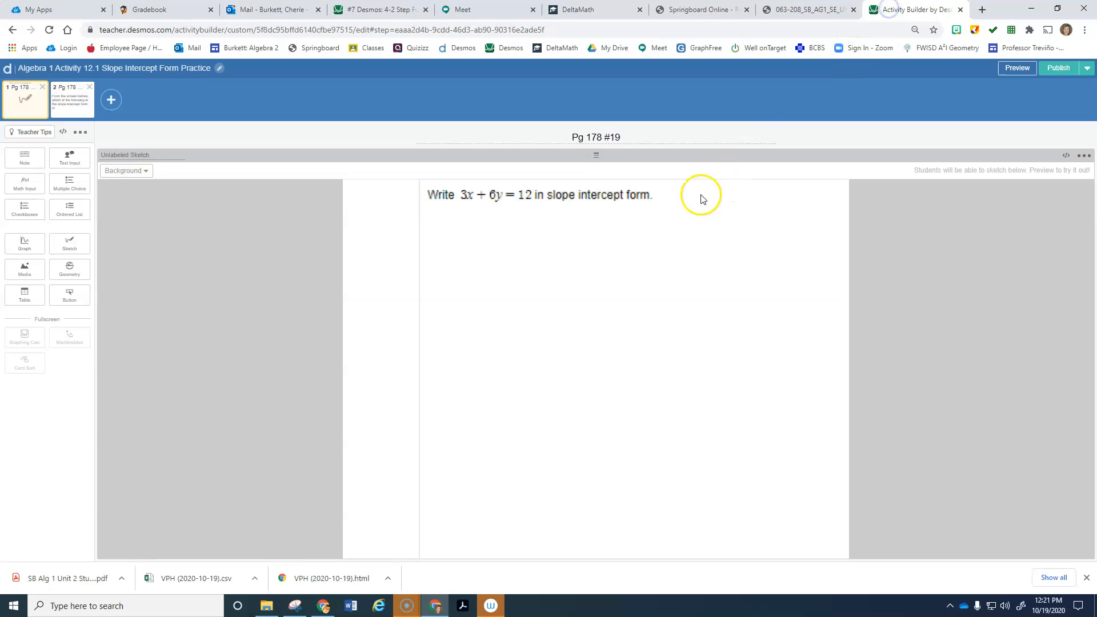
{"action": "left_click", "coordinate": [66, 95]}
{"action": "left_click", "coordinate": [663, 174]}
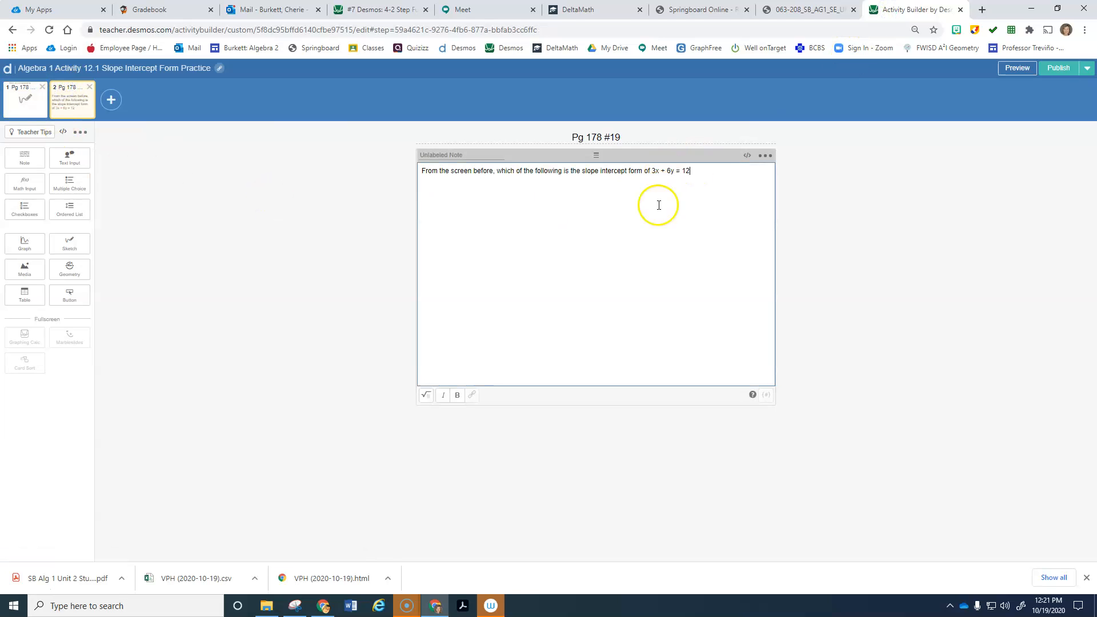
{"action": "left_click", "coordinate": [426, 395]}
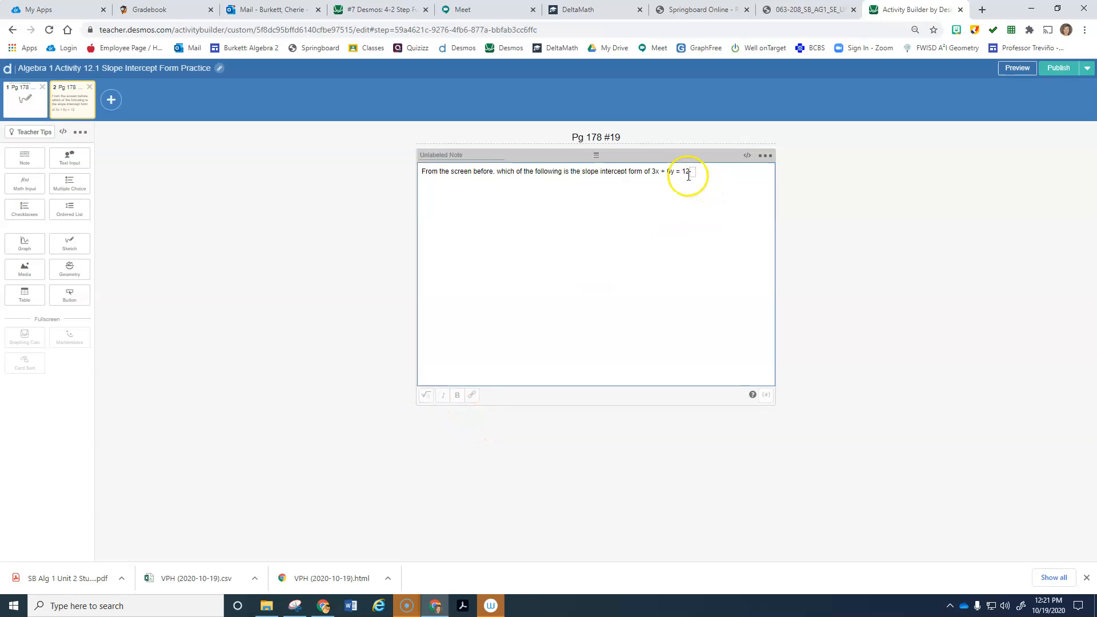
{"action": "left_click", "coordinate": [658, 170]}
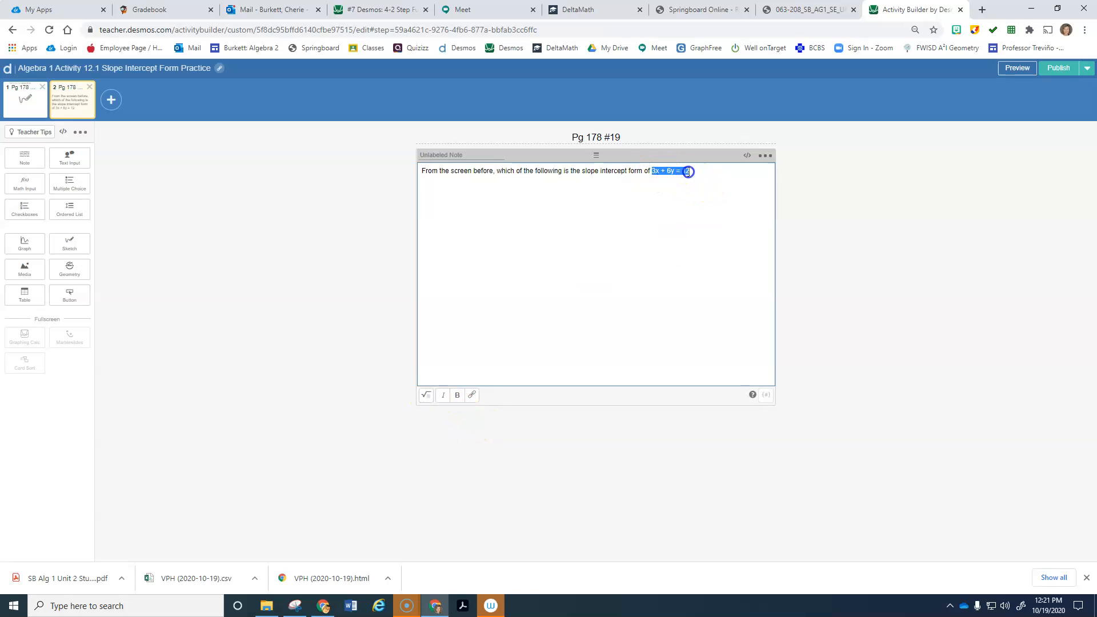
{"action": "left_click", "coordinate": [426, 394]}
{"action": "left_click", "coordinate": [720, 169]}
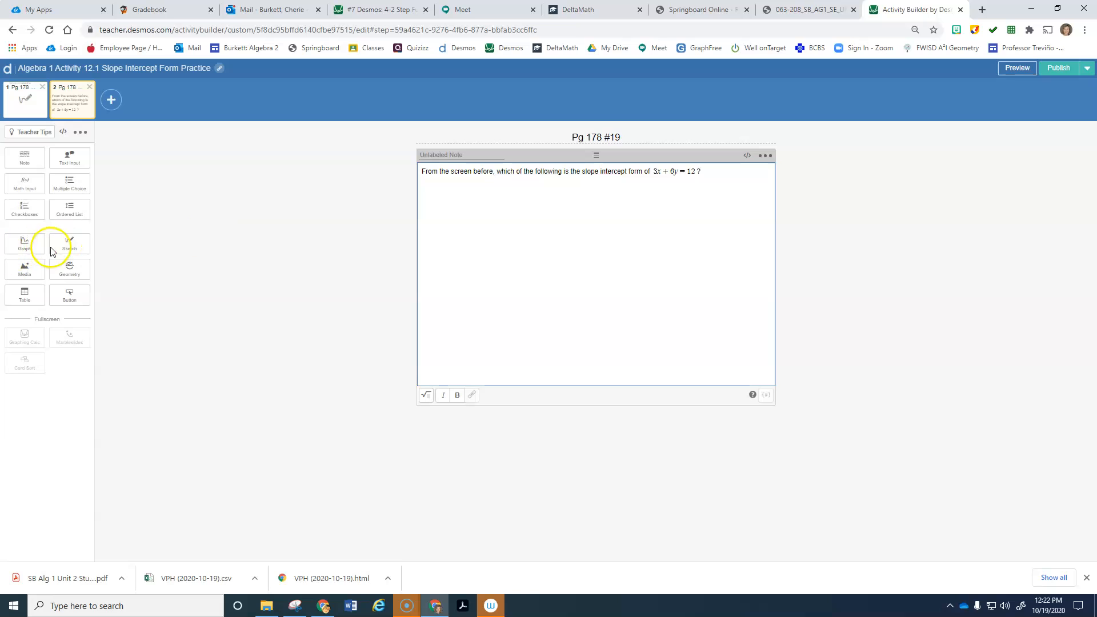
Step: Add a Multiple Choice component under screen 2's note, then Publish the activity
{"action": "left_click", "coordinate": [76, 189]}
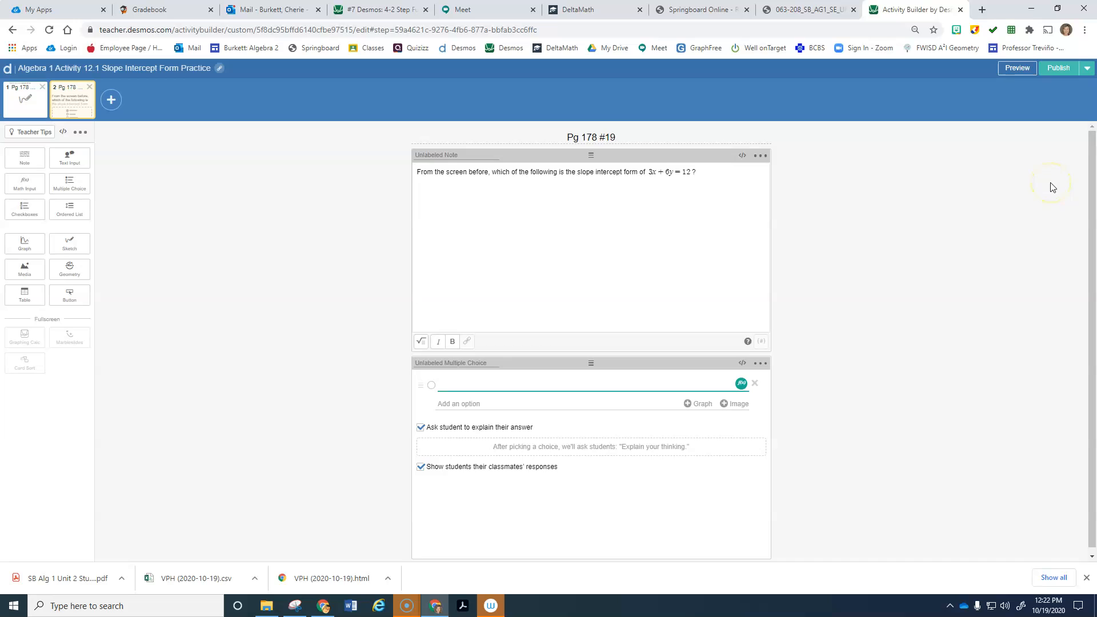
{"action": "left_click", "coordinate": [1054, 72]}
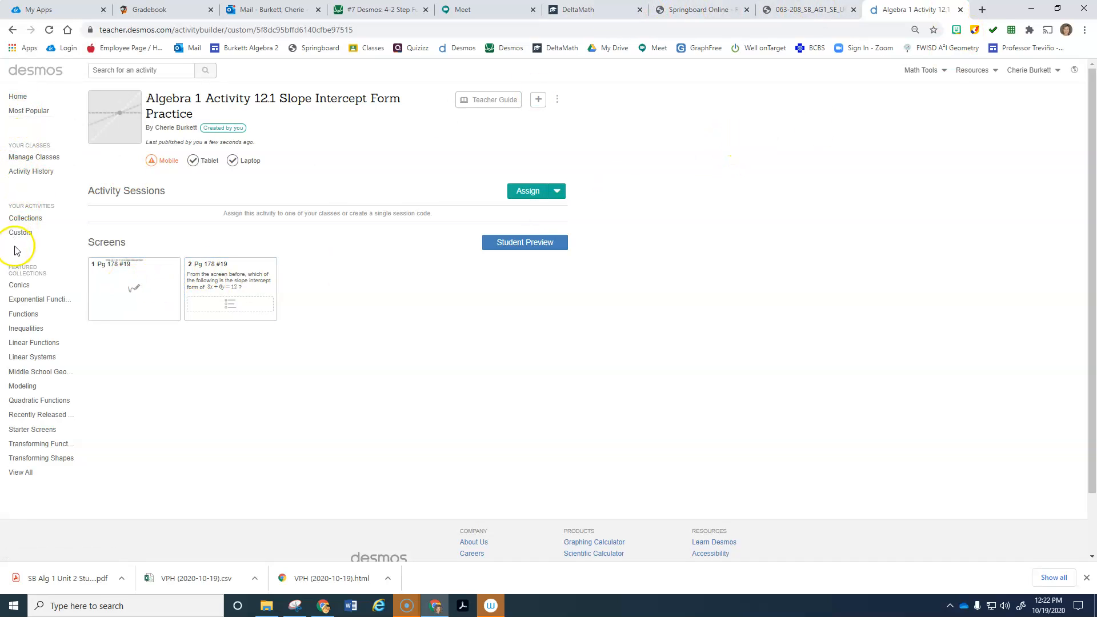
Step: Open the Alg2 Burkett 5th dashboard for #9 4-3 Absolute Value Transformation Practice from the Absolute Value collection
{"action": "left_click", "coordinate": [26, 219]}
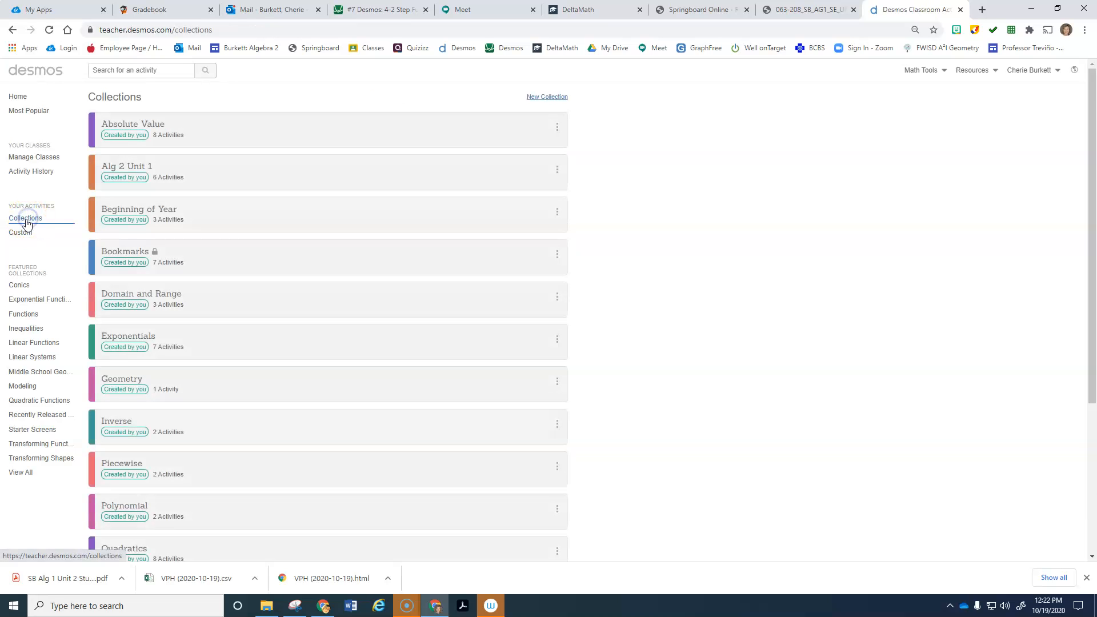
{"action": "left_click", "coordinate": [147, 134]}
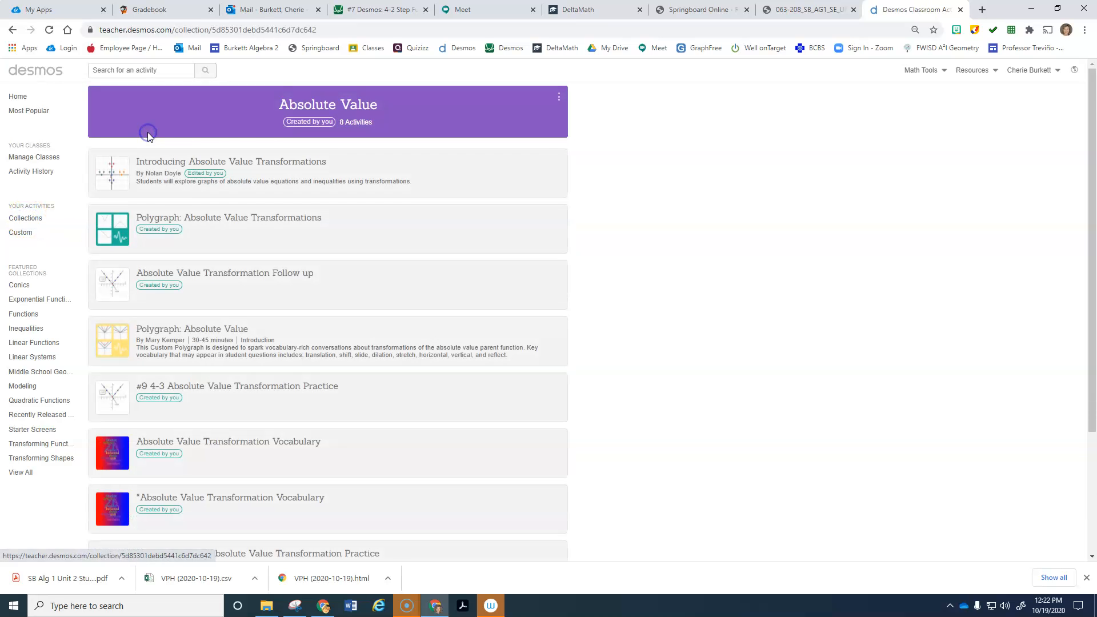
{"action": "left_click", "coordinate": [226, 391]}
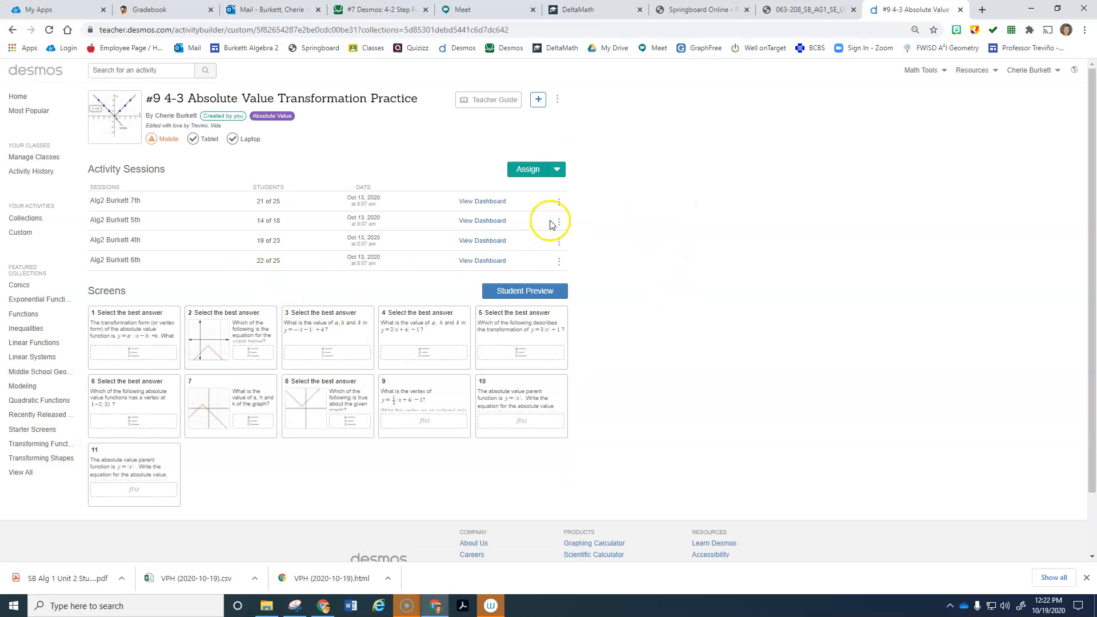
{"action": "left_click", "coordinate": [483, 221]}
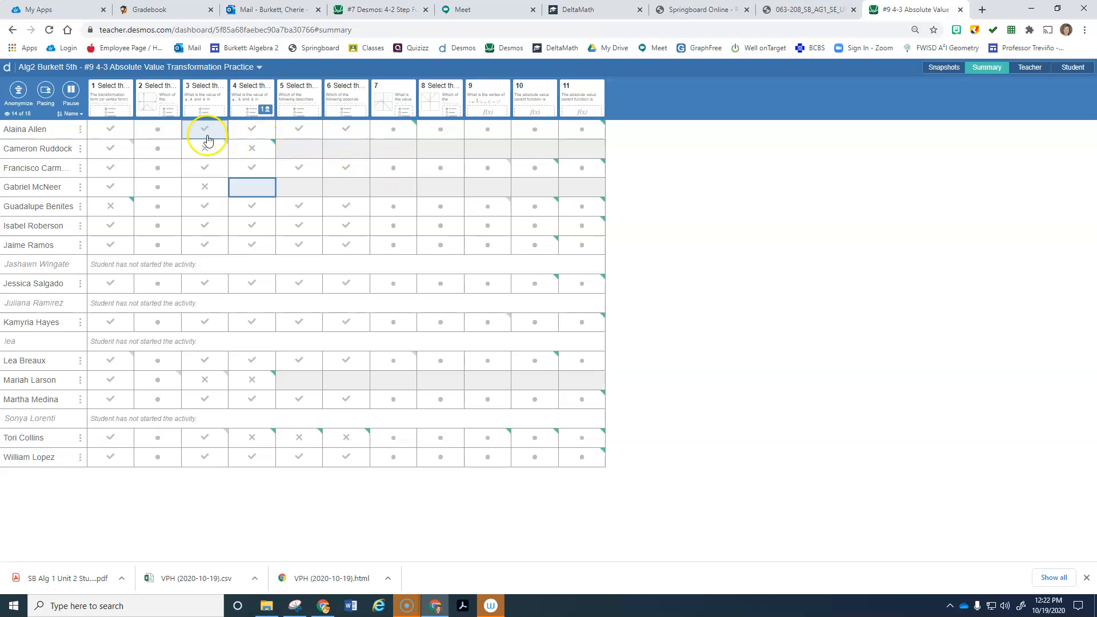
{"action": "left_click", "coordinate": [117, 94]}
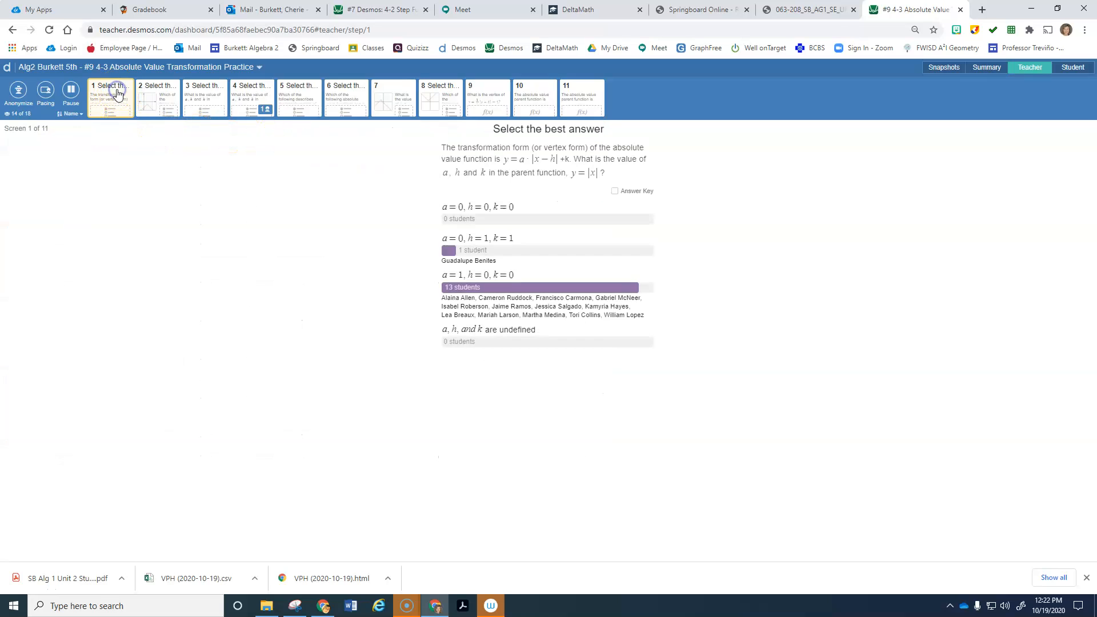
{"action": "left_click", "coordinate": [160, 91]}
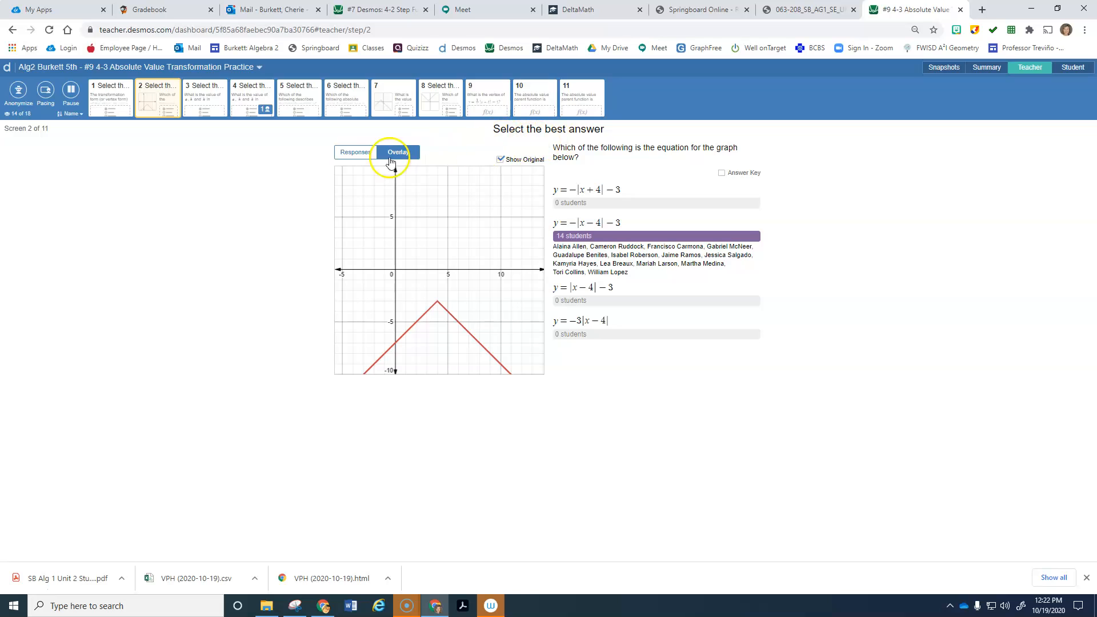
{"action": "left_click", "coordinate": [1063, 70]}
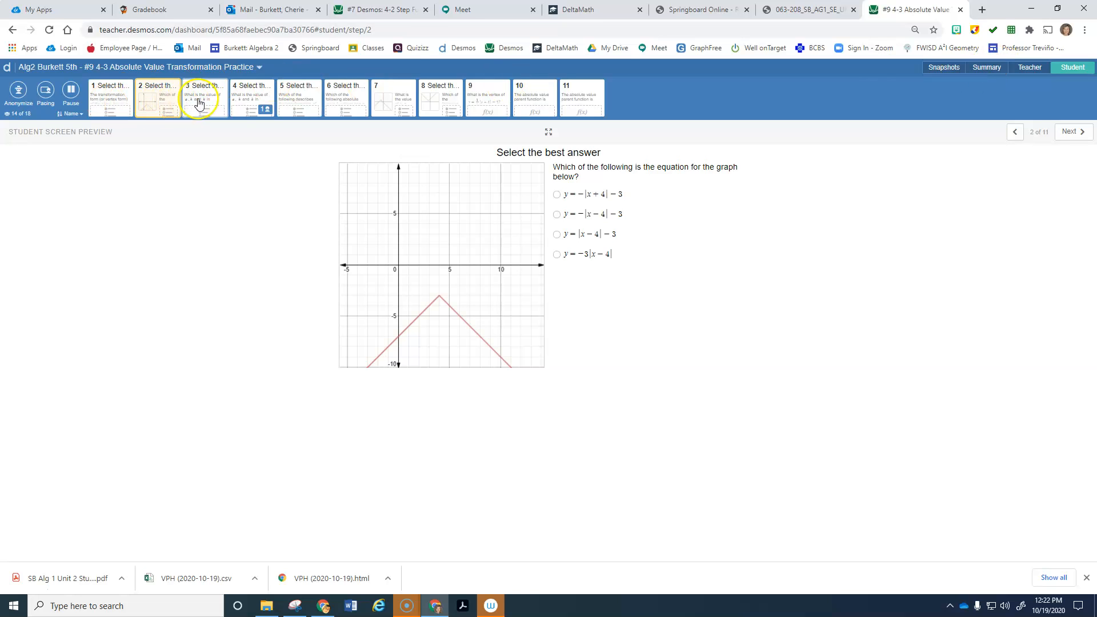
{"action": "left_click", "coordinate": [378, 94]}
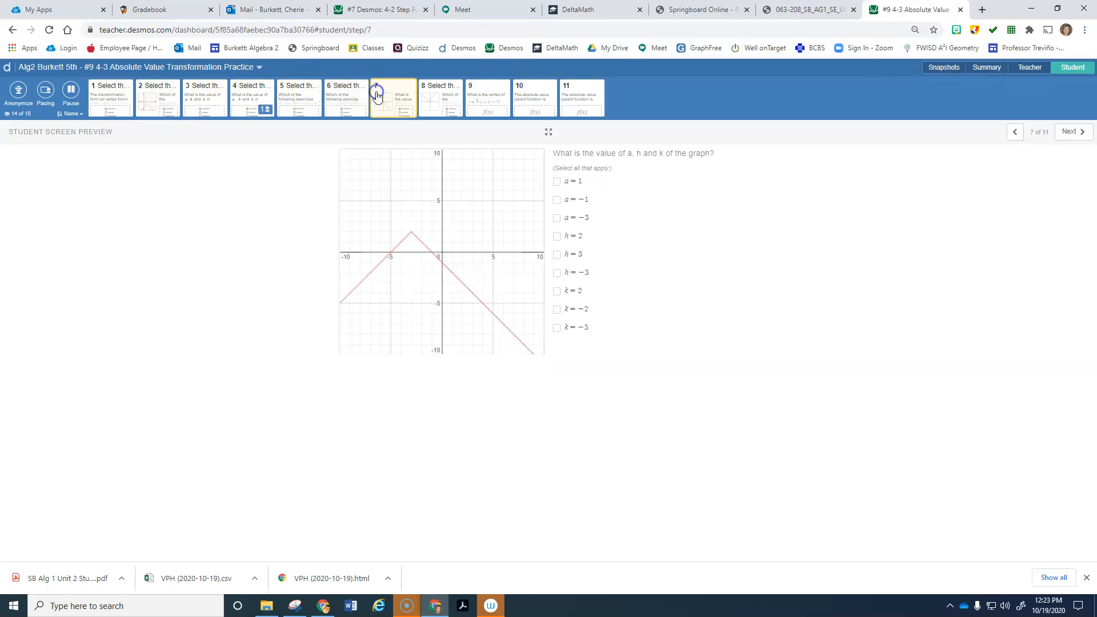
{"action": "left_click", "coordinate": [334, 95]}
{"action": "left_click", "coordinate": [395, 94]}
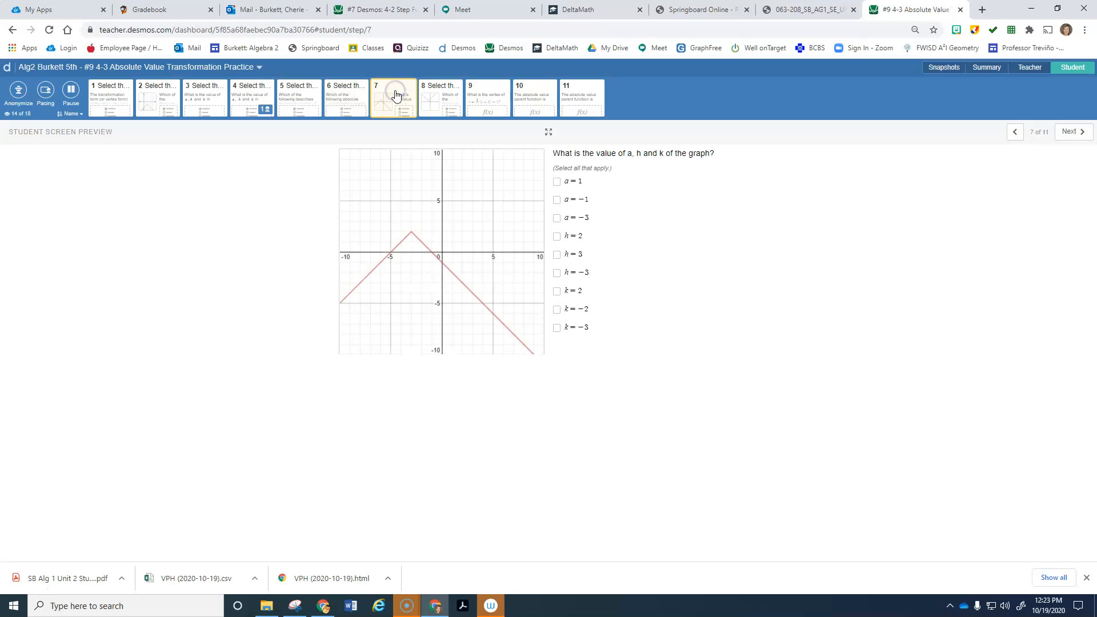
{"action": "left_click", "coordinate": [434, 95]}
{"action": "left_click", "coordinate": [490, 94]}
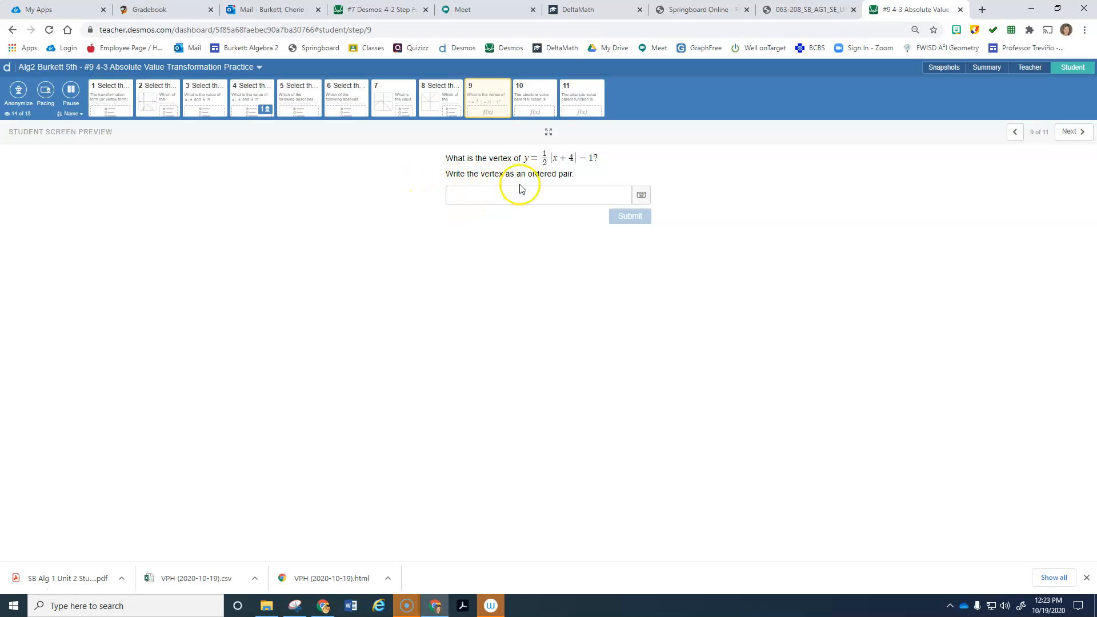
{"action": "left_click", "coordinate": [982, 67]}
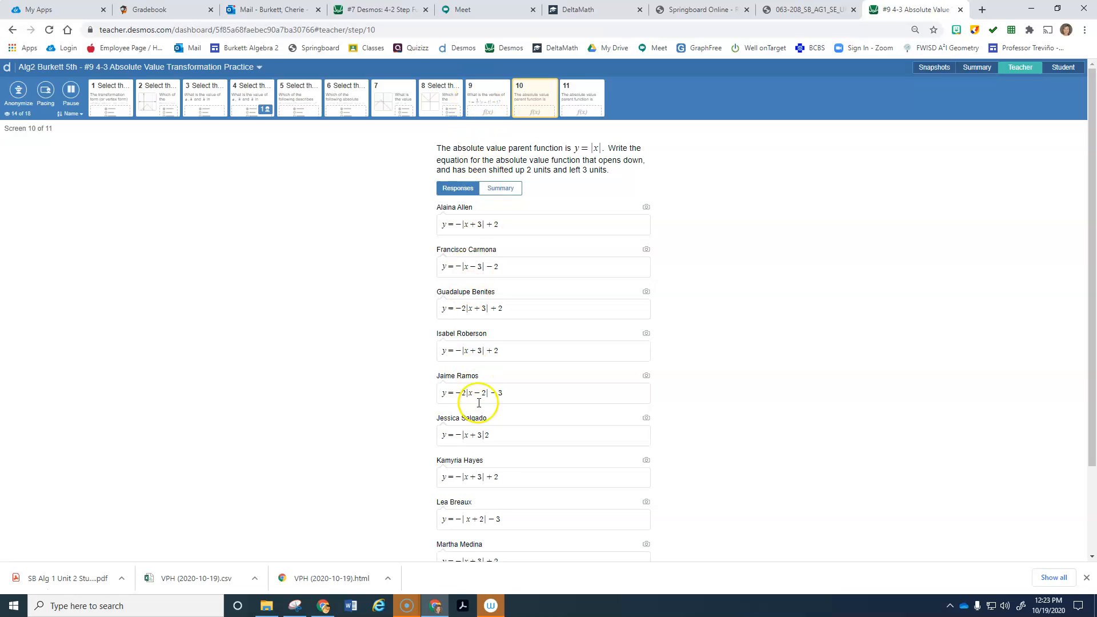
{"action": "left_click", "coordinate": [969, 68]}
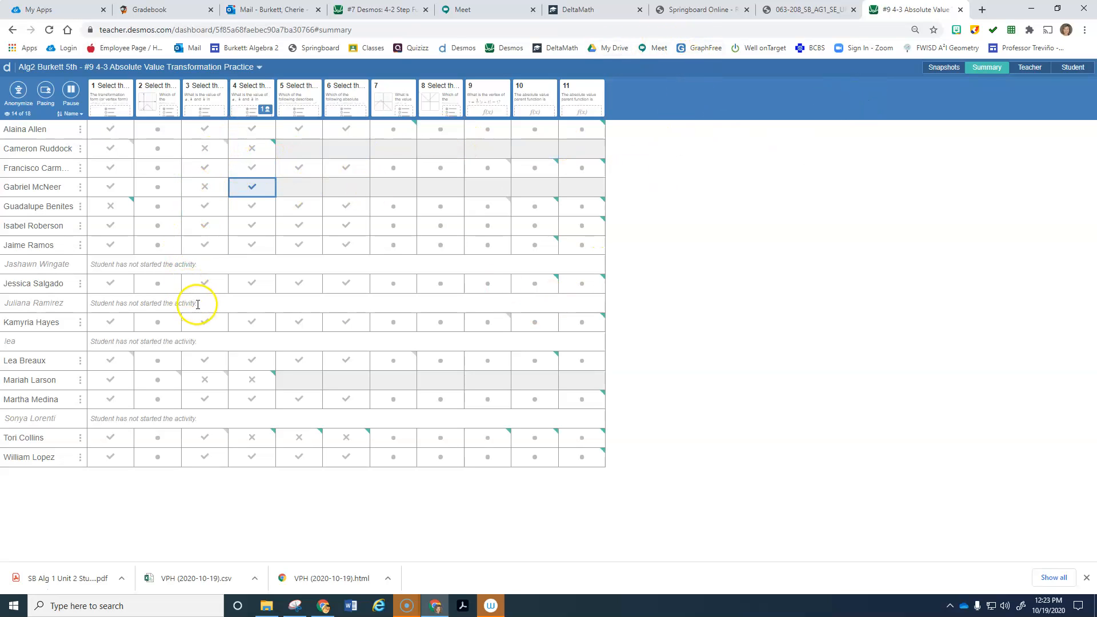
Step: Check one student's screen 9 answer, review class responses on screens 8 and 9, then show the summary grid
{"action": "left_click", "coordinate": [490, 172]}
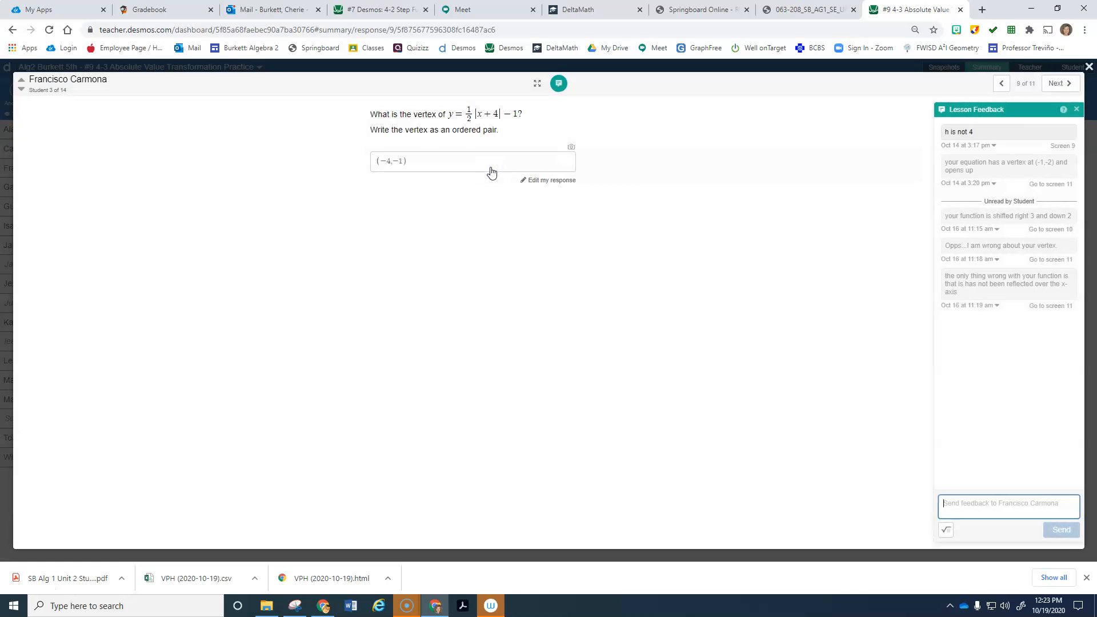
{"action": "left_click", "coordinate": [1089, 67]}
{"action": "left_click", "coordinate": [440, 98]}
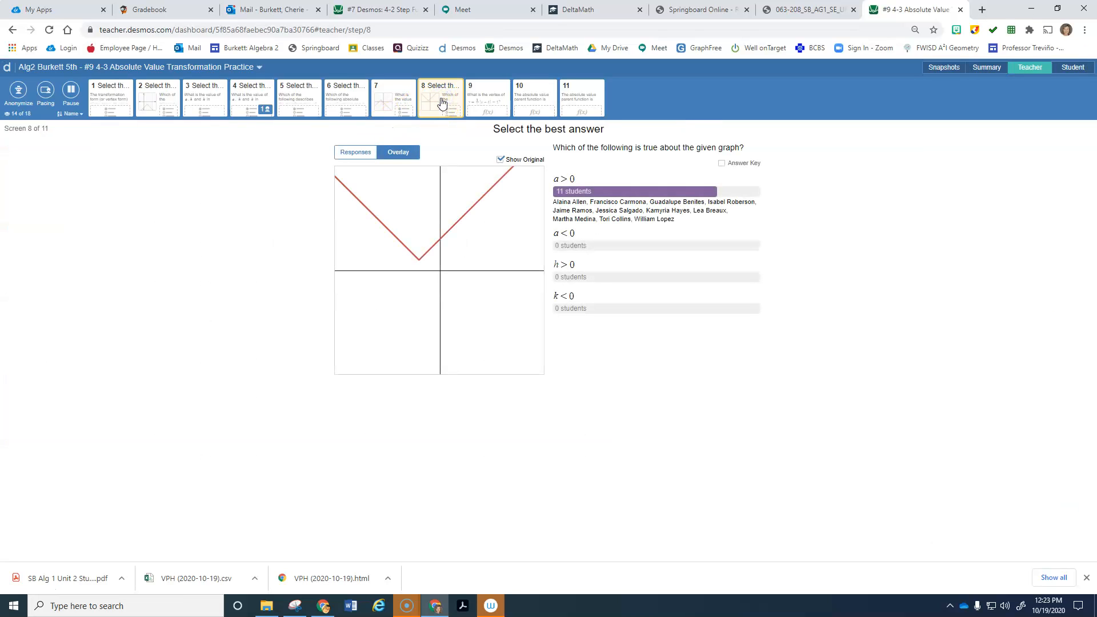
{"action": "left_click", "coordinate": [494, 92]}
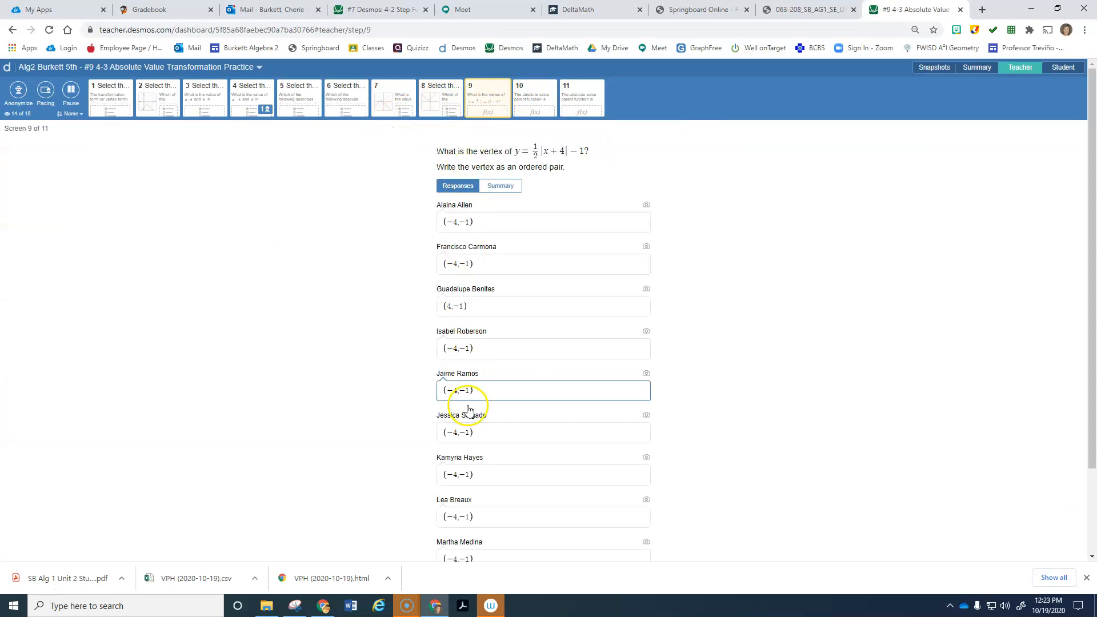
{"action": "scroll", "coordinate": [735, 372], "scroll_direction": "down", "scroll_amount": 2}
{"action": "scroll", "coordinate": [711, 505], "scroll_direction": "up", "scroll_amount": 2}
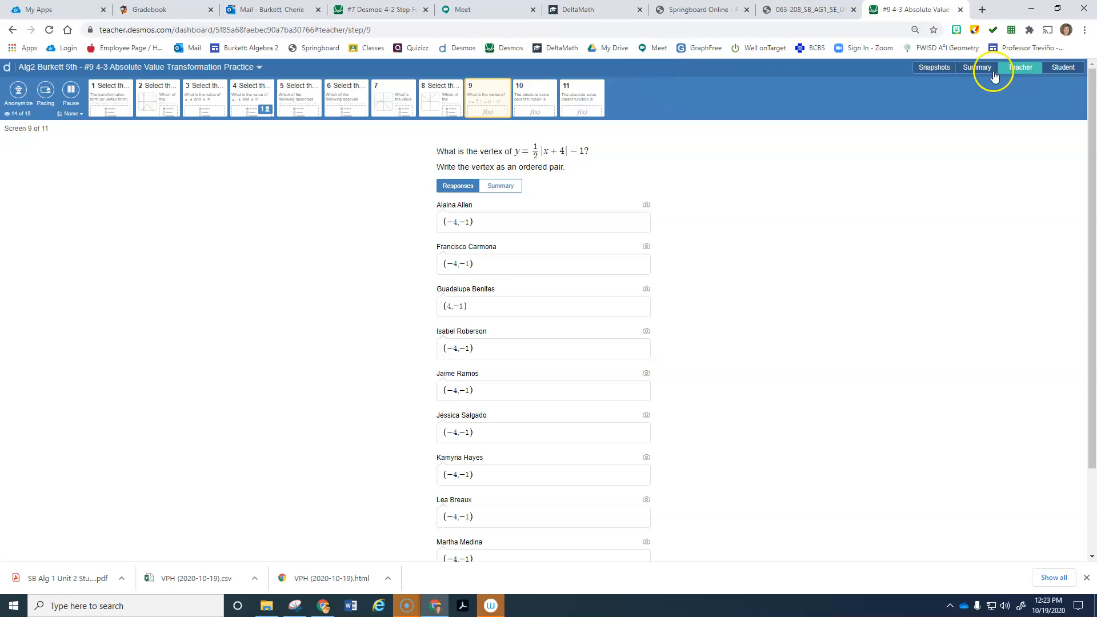
{"action": "left_click", "coordinate": [971, 68]}
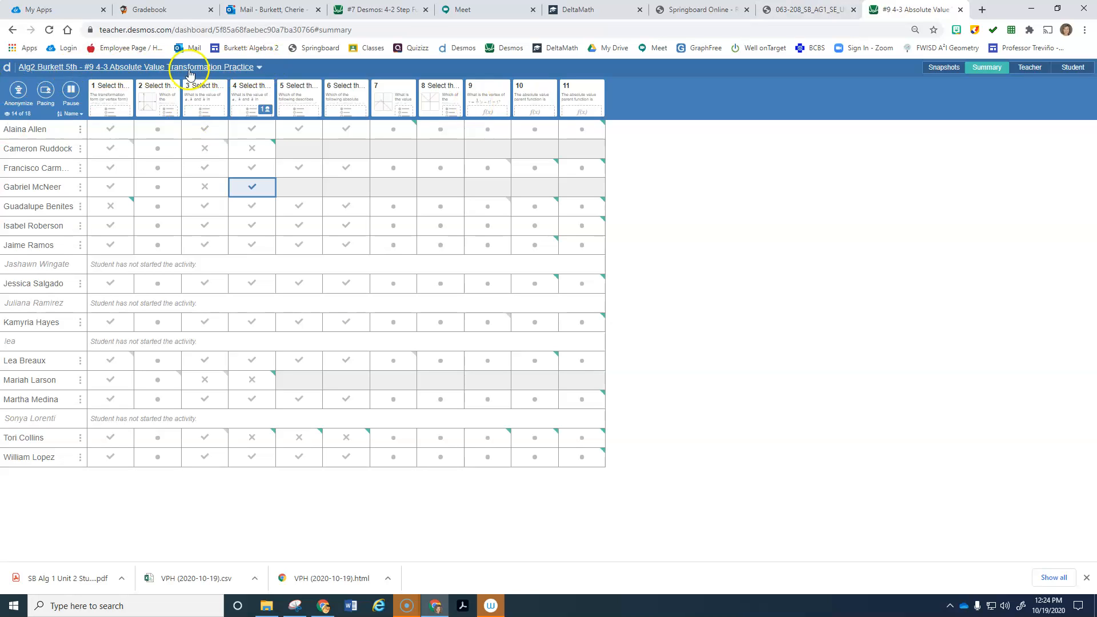
Step: From the teacher home page, open #7 4-2 Step Function Practice in the Piecewise collection
{"action": "left_click", "coordinate": [9, 68]}
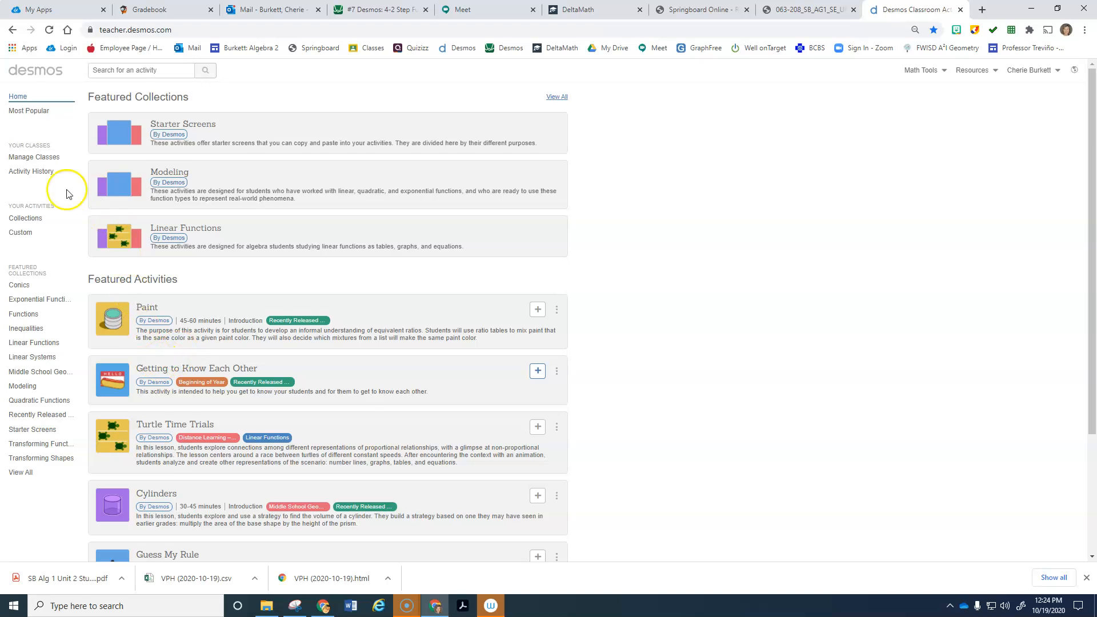
{"action": "left_click", "coordinate": [25, 217]}
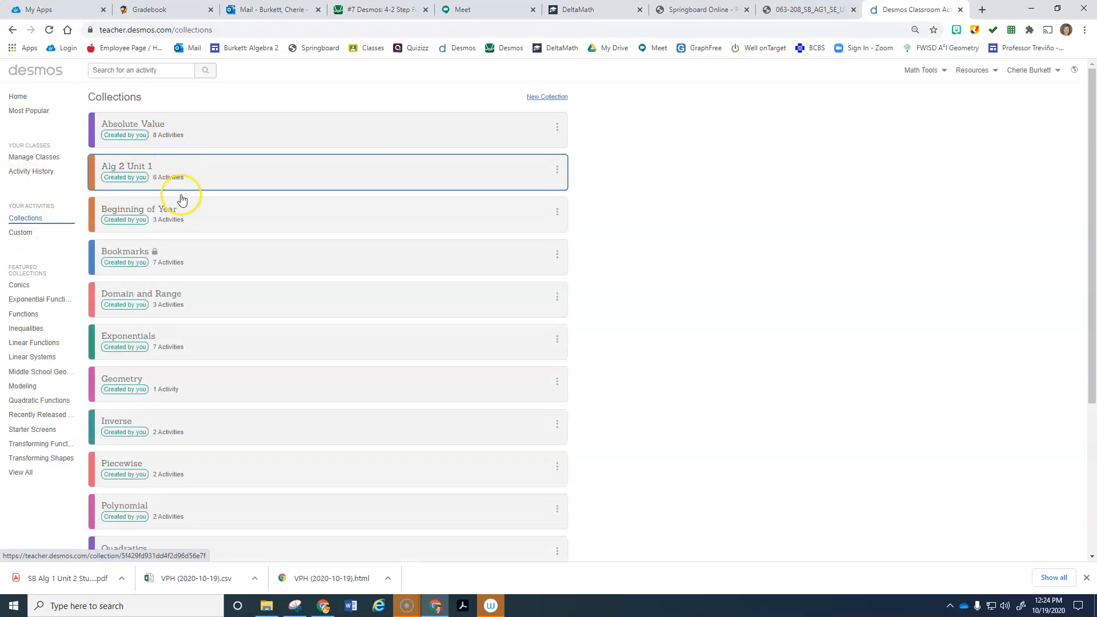
{"action": "left_click", "coordinate": [148, 466]}
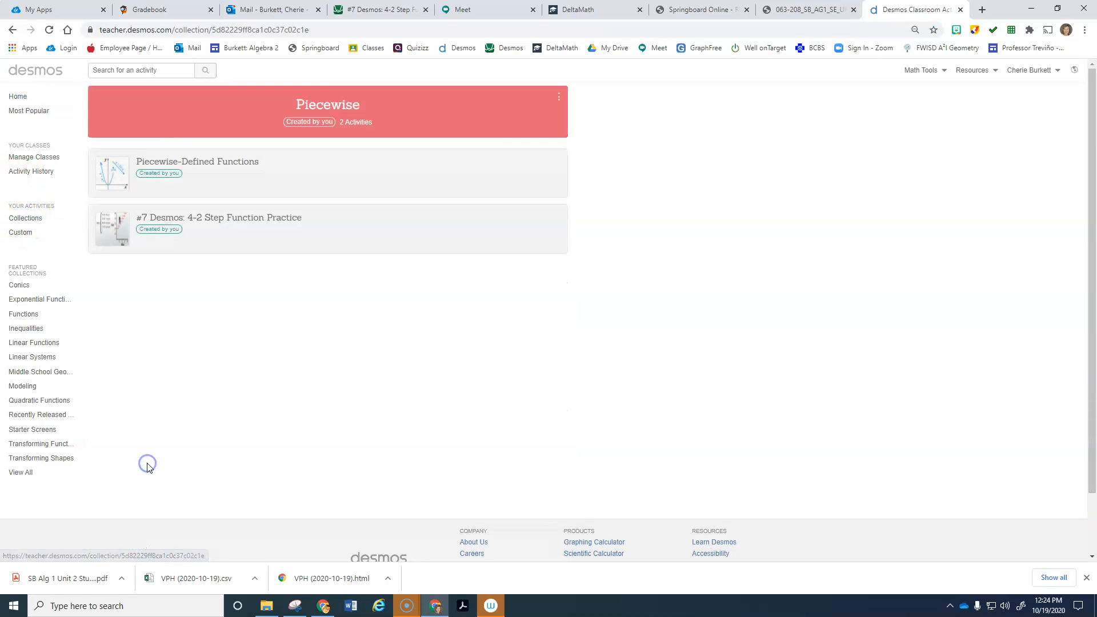
{"action": "left_click", "coordinate": [275, 223]}
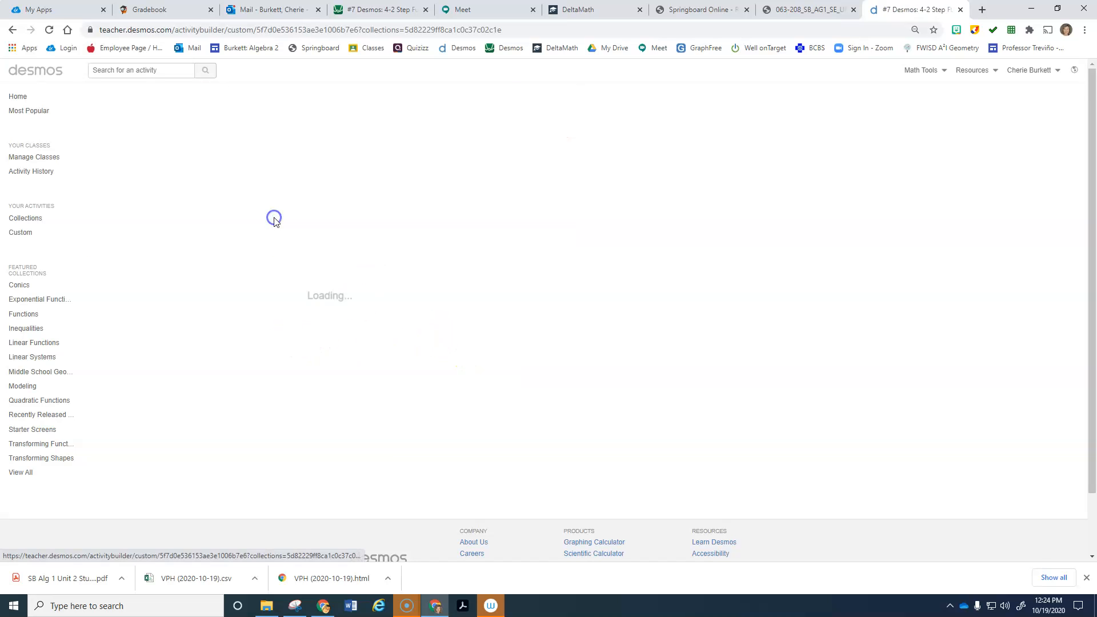
Step: Preview screen 1 as a student, then open the Alg2 Burkett 5th period dashboard
{"action": "left_click", "coordinate": [153, 364]}
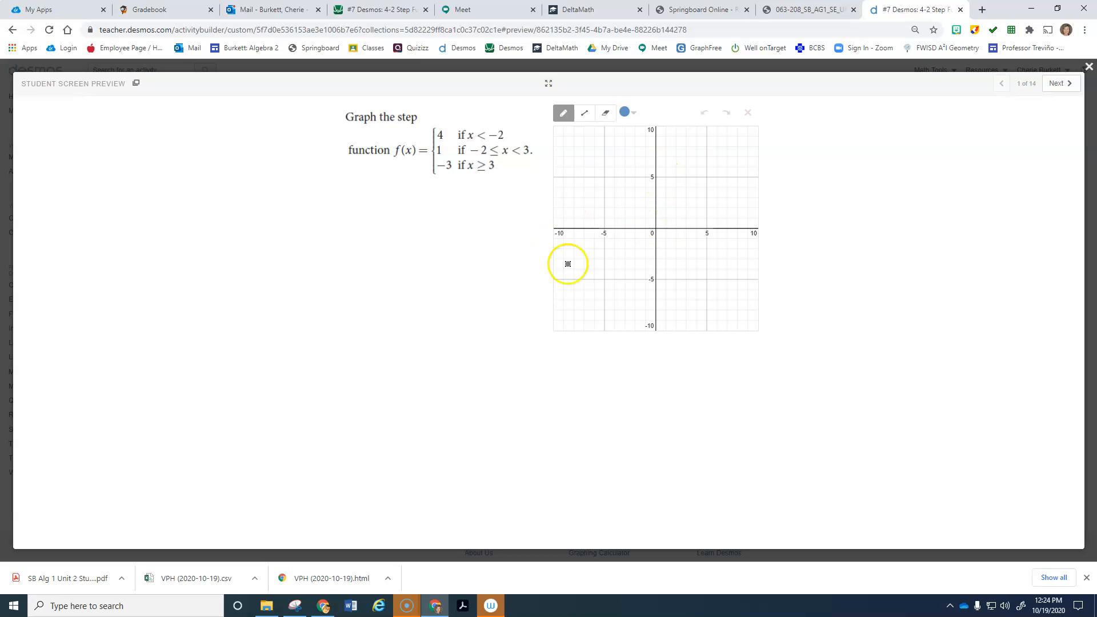
{"action": "left_click", "coordinate": [1088, 67]}
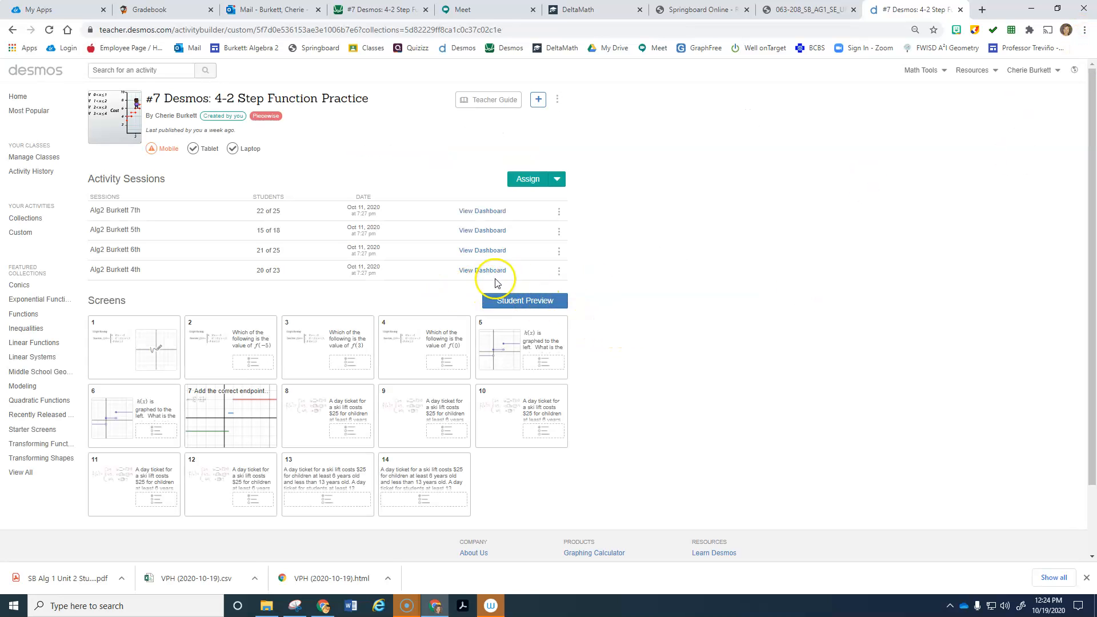
{"action": "left_click", "coordinate": [490, 231]}
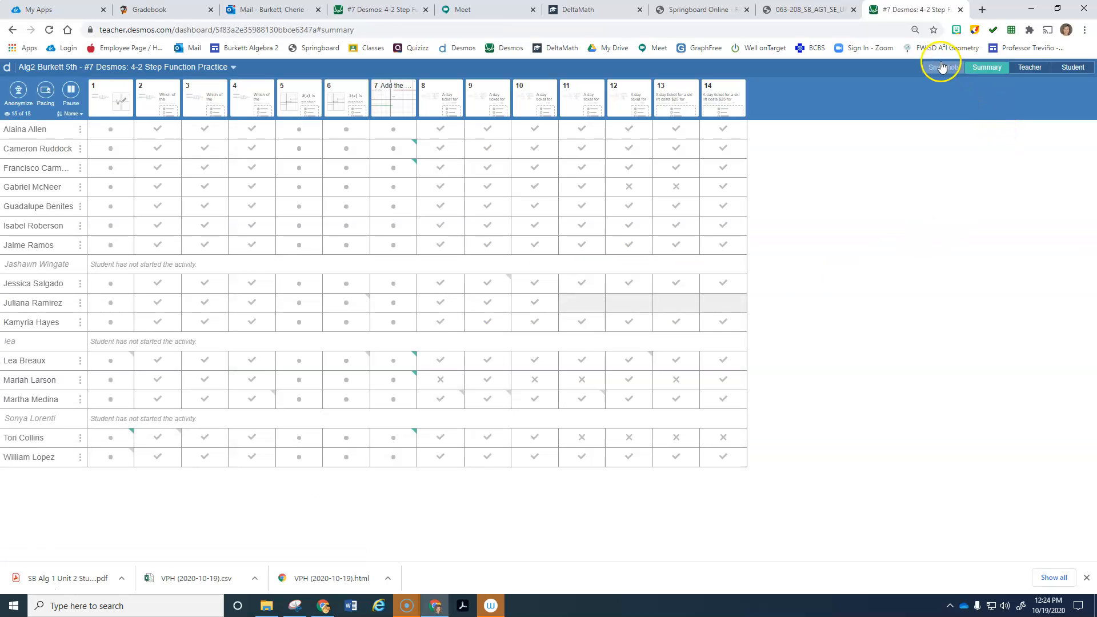
Step: Review class graphs on screen 1 and f(-5) answers on screen 2, consult the Springboard PDF, then return home
{"action": "left_click", "coordinate": [114, 97]}
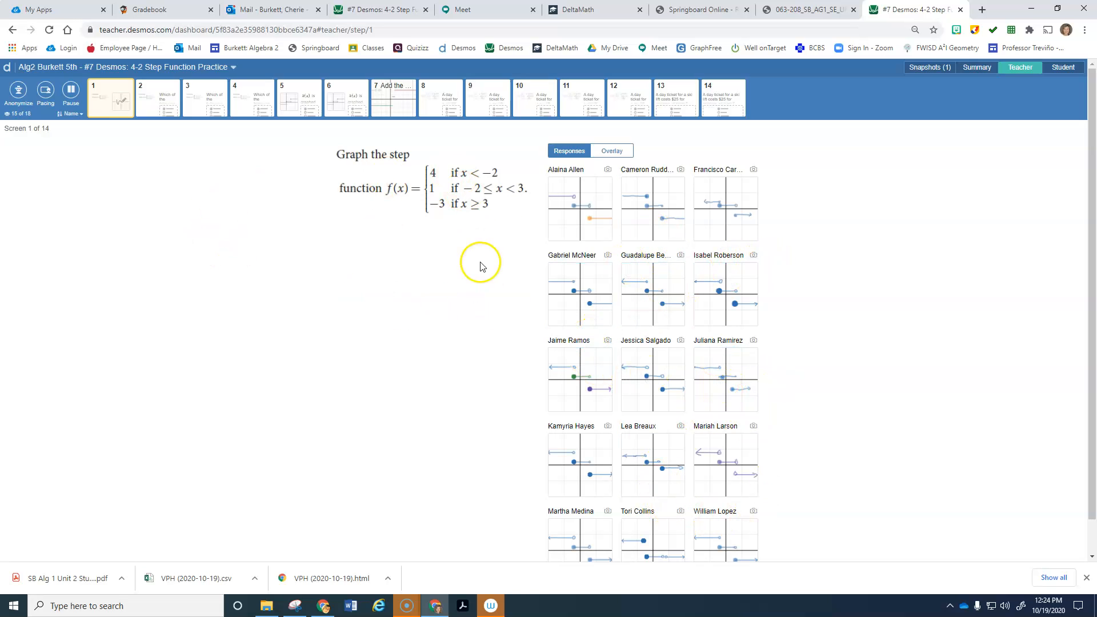
{"action": "left_click", "coordinate": [157, 94]}
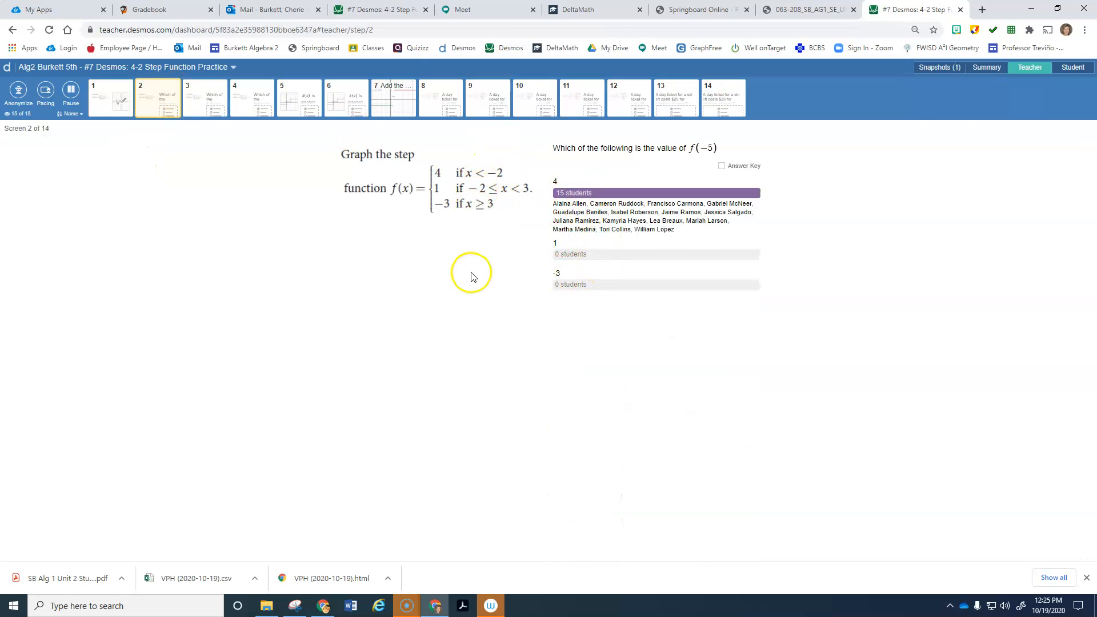
{"action": "left_click", "coordinate": [799, 9]}
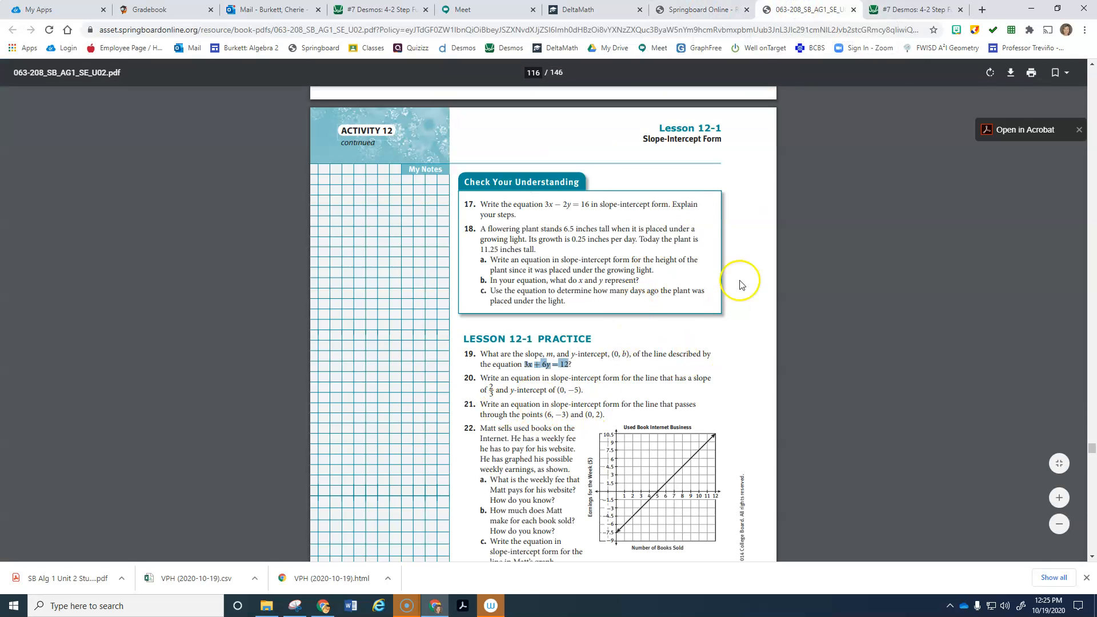
{"action": "left_click", "coordinate": [923, 10]}
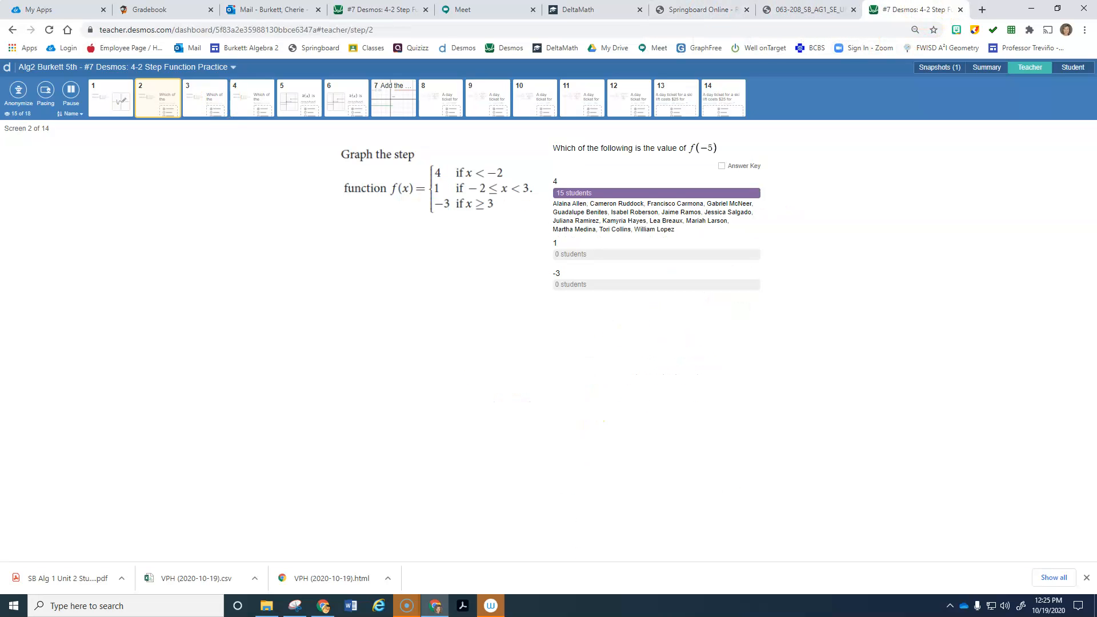
{"action": "left_click", "coordinate": [7, 70]}
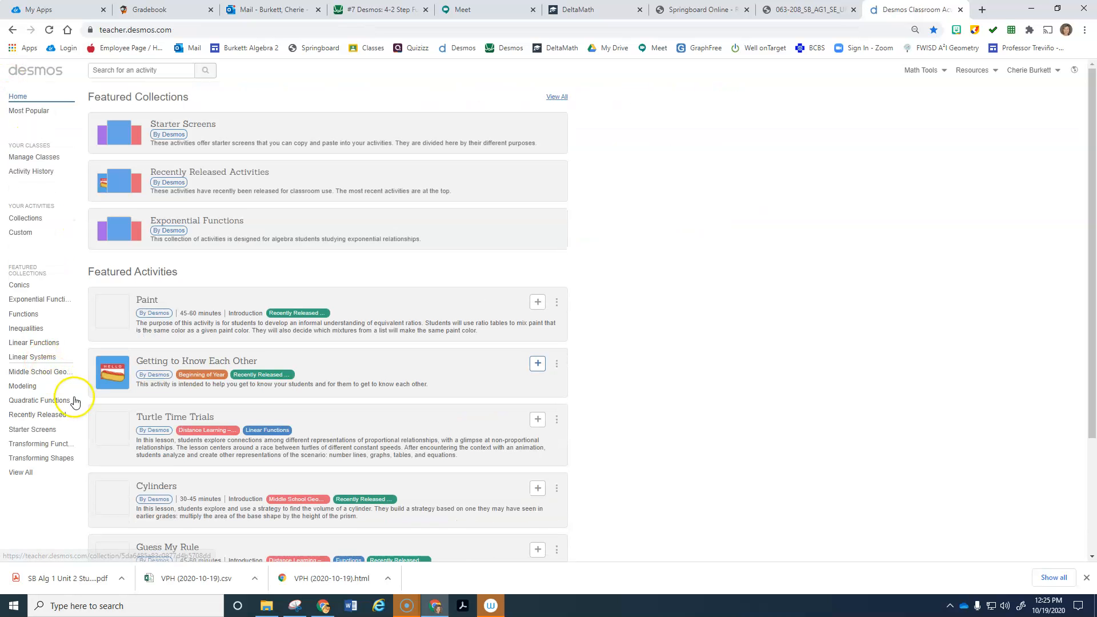
Step: Open Algebra 1 Activity 12.1 Slope Intercept Form Practice from Custom activities and choose Edit your activity
{"action": "left_click", "coordinate": [26, 233]}
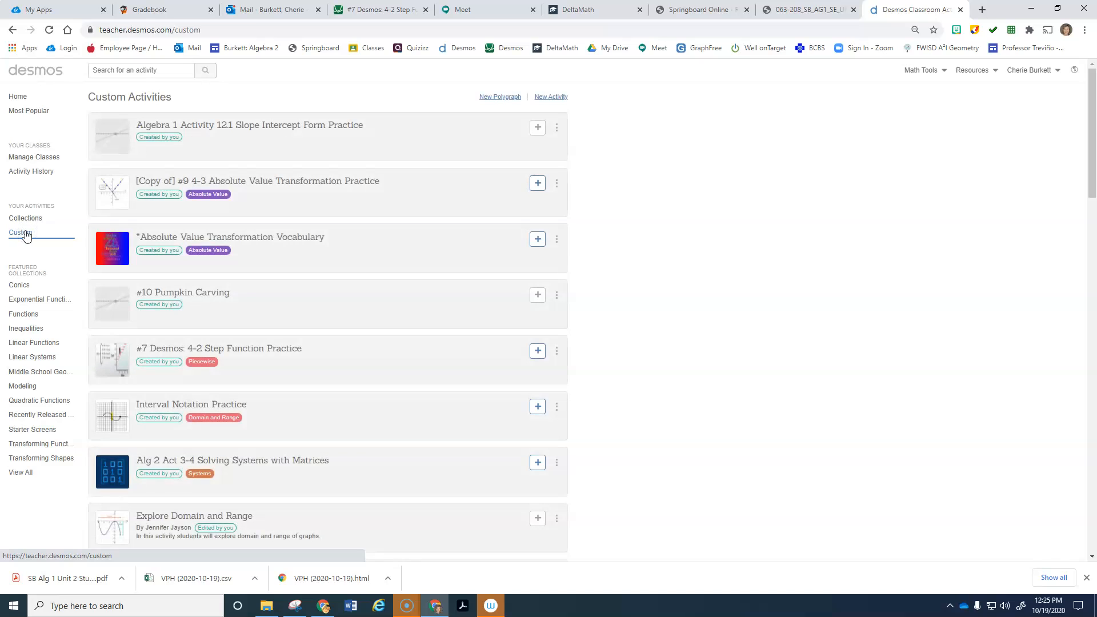
{"action": "left_click", "coordinate": [274, 131]}
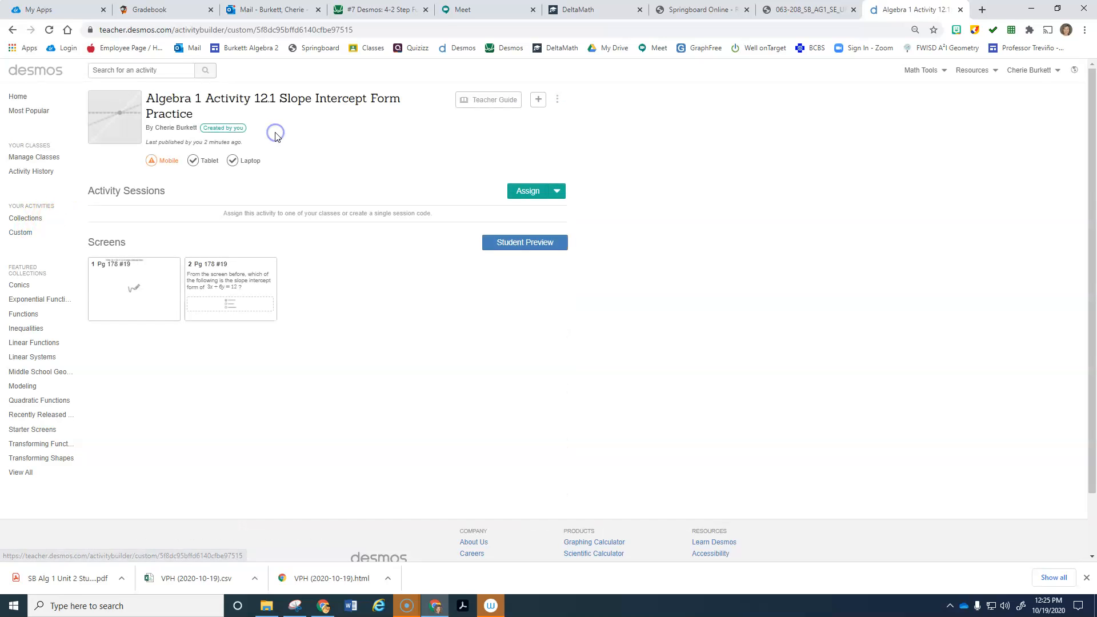
{"action": "left_click", "coordinate": [557, 100]}
{"action": "left_click", "coordinate": [537, 119]}
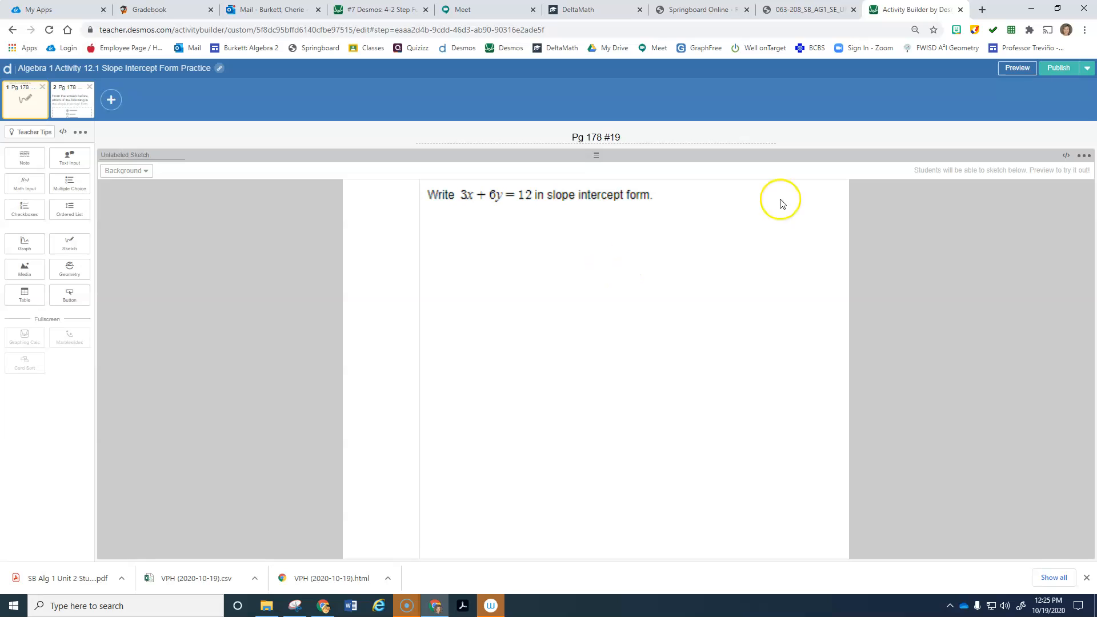
Step: Go to screen 2's note and first answer field, compare with screen 1's sketch prompt, then return
{"action": "left_click", "coordinate": [71, 98]}
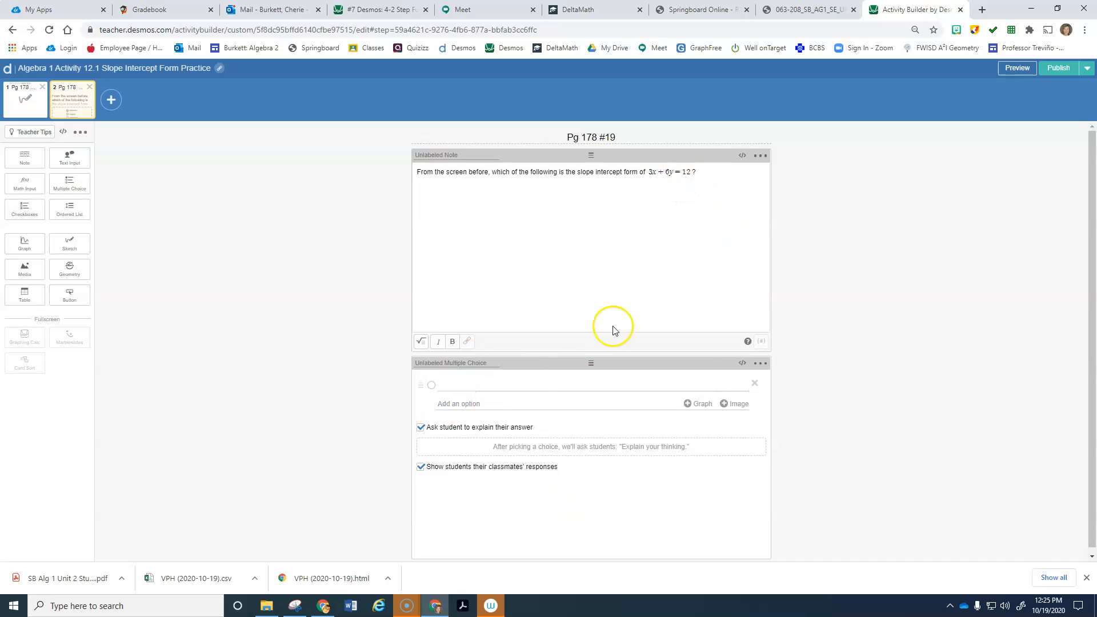
{"action": "left_click", "coordinate": [459, 384]}
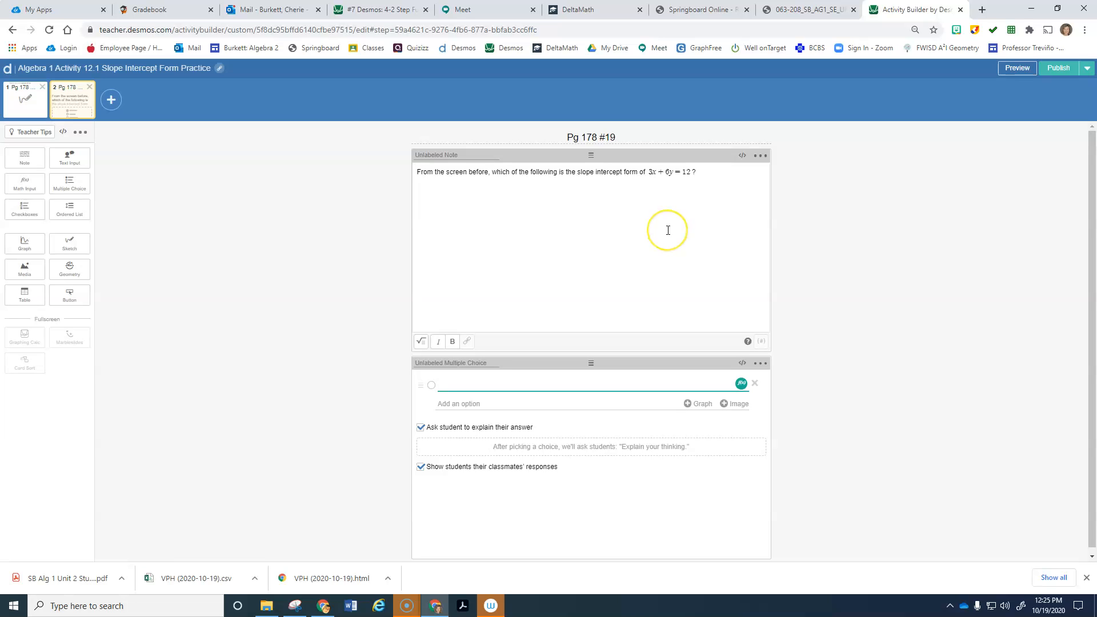
{"action": "left_click", "coordinate": [20, 99]}
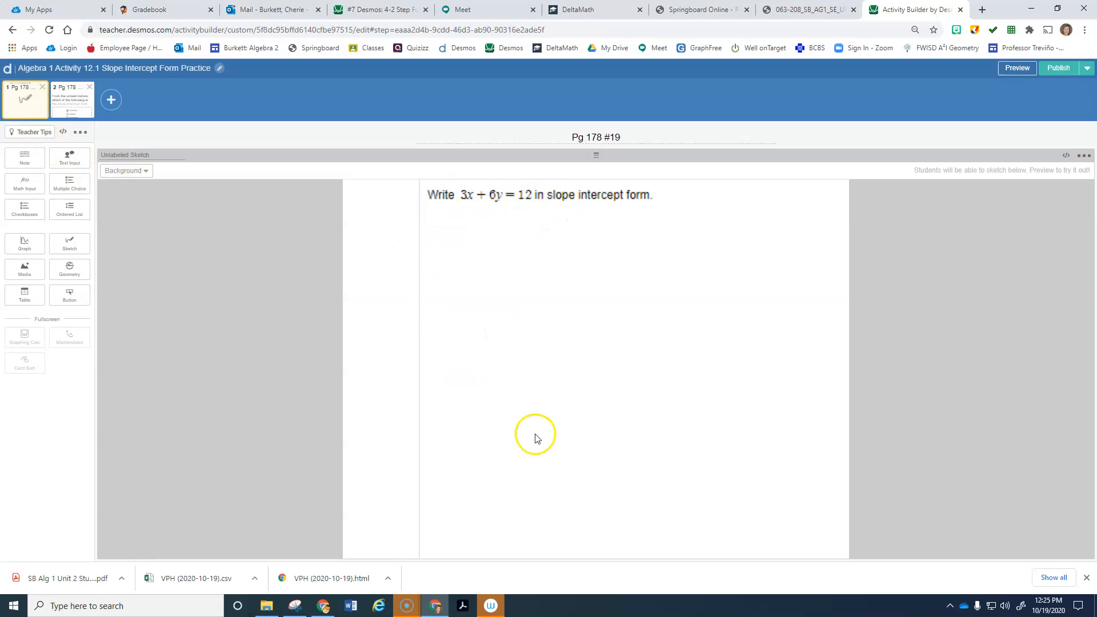
{"action": "left_click", "coordinate": [81, 96]}
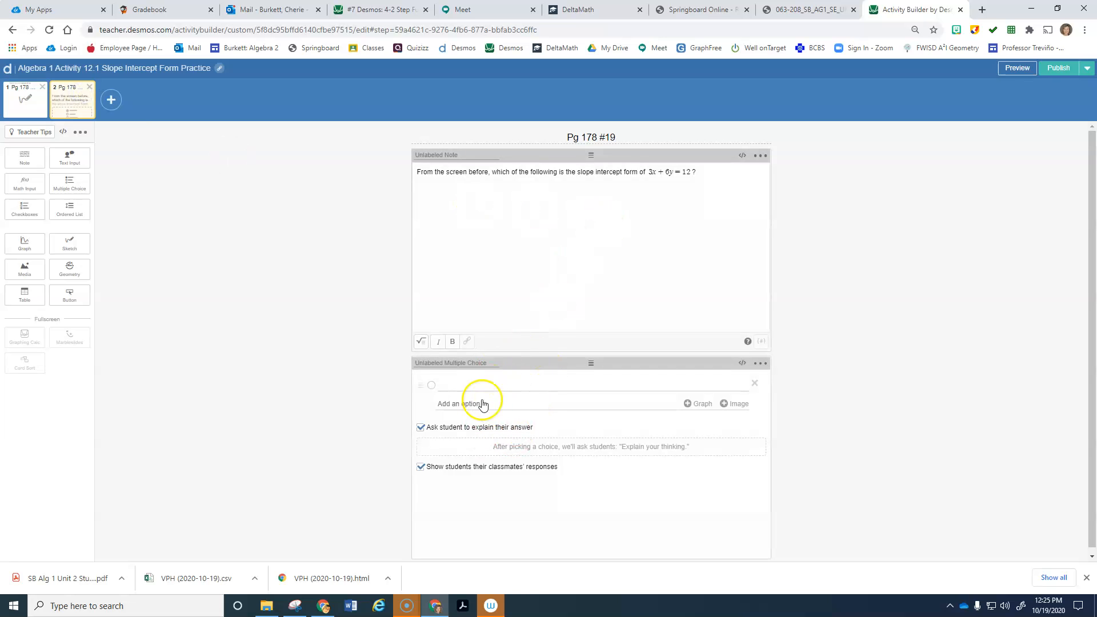